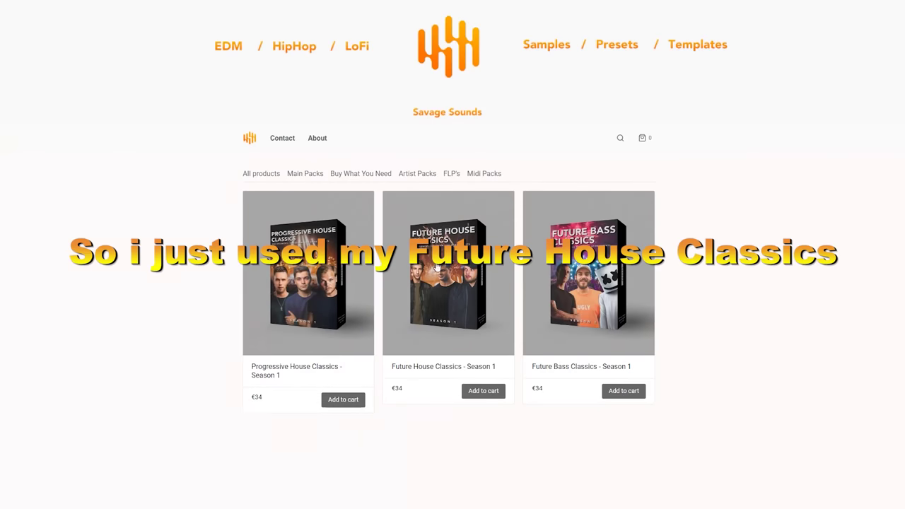
- Open the Future House Classics - Season 1 product page and scroll through its description
click(439, 275)
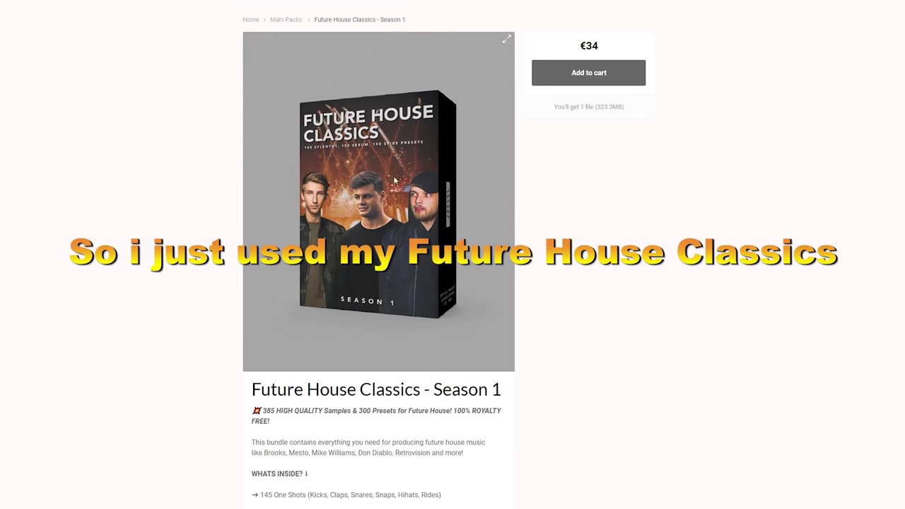
scroll(395, 183, down, 5)
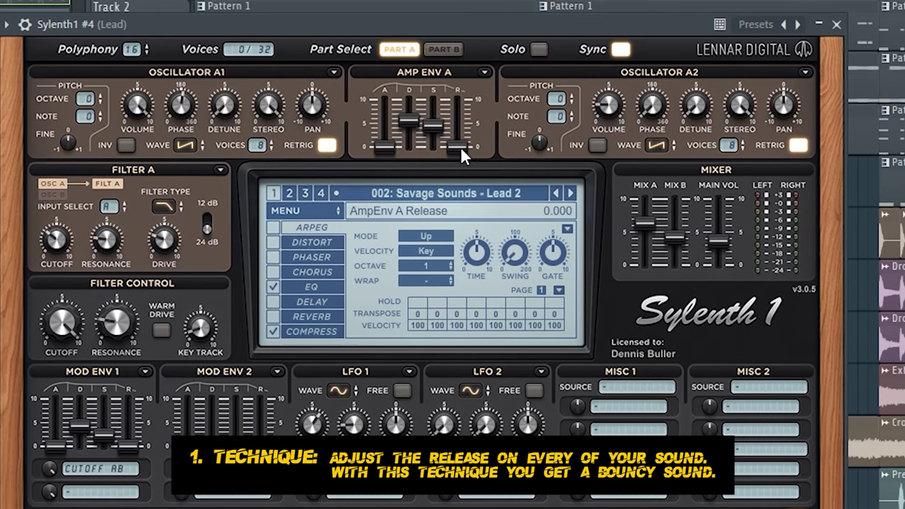
- Raise the Sylenth1 #4 Lead 2 amp envelope release to 0.818
drag(460, 146, 459, 101)
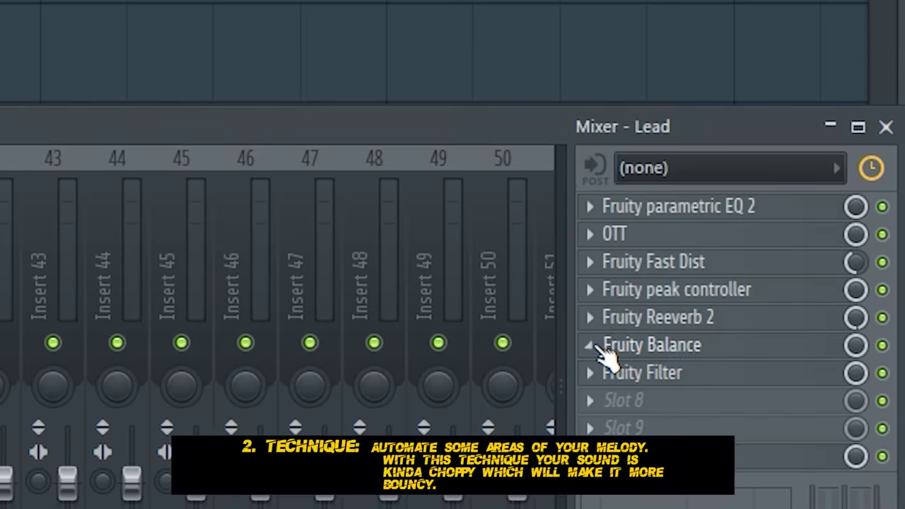
- Replace the Lead mixer slot's effect with Fruity Balance from the Gain section
click(601, 347)
mouse_move(629, 138)
scroll(504, 374, up, 8)
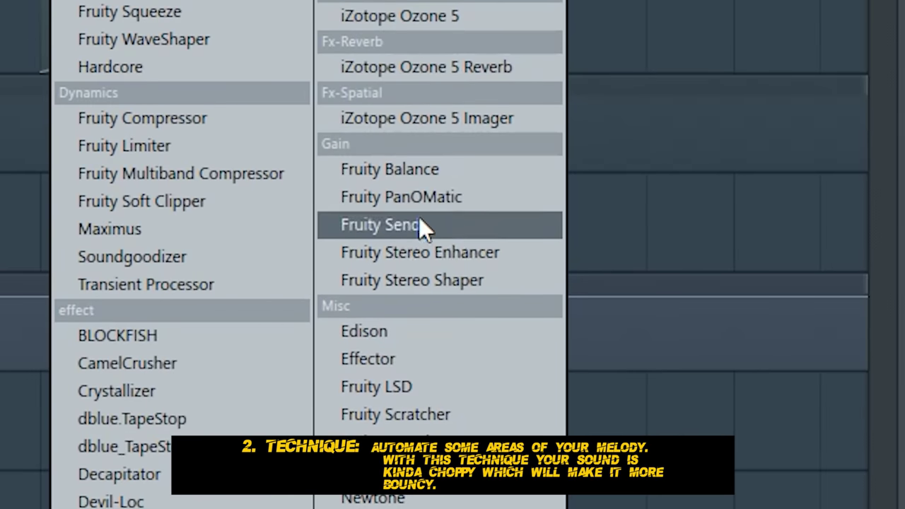
click(415, 173)
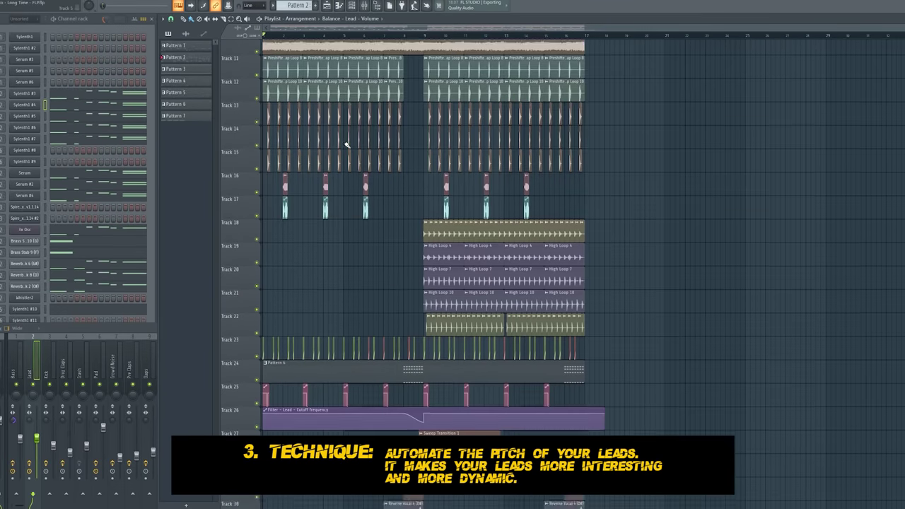
- Extend the Serum #4 Pitch Bend clip on Track 23 and bring up the Last tweaked automation options
scroll(494, 255, down, 3)
scroll(495, 254, up, 3)
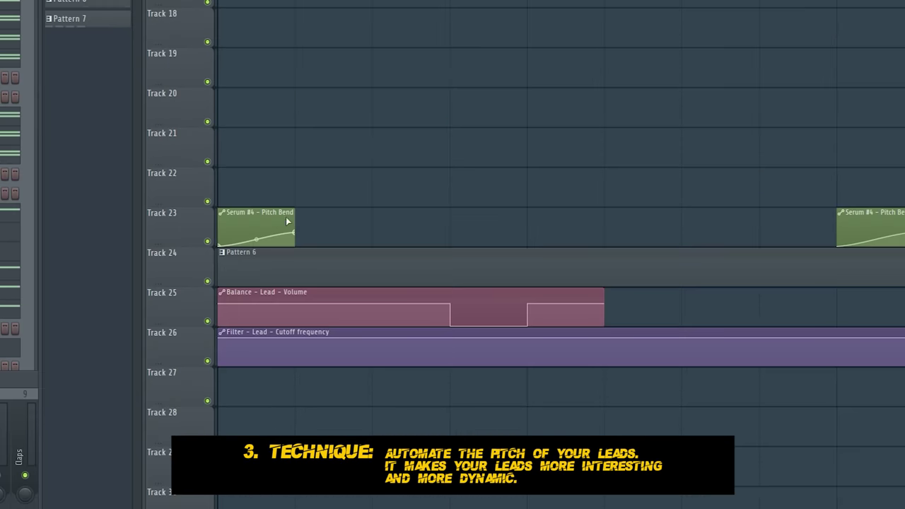
drag(288, 221, 364, 215)
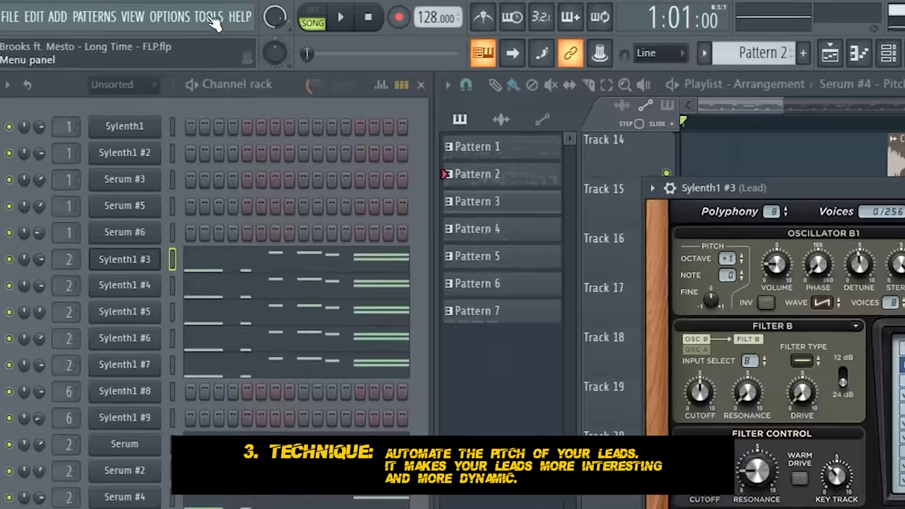
click(117, 10)
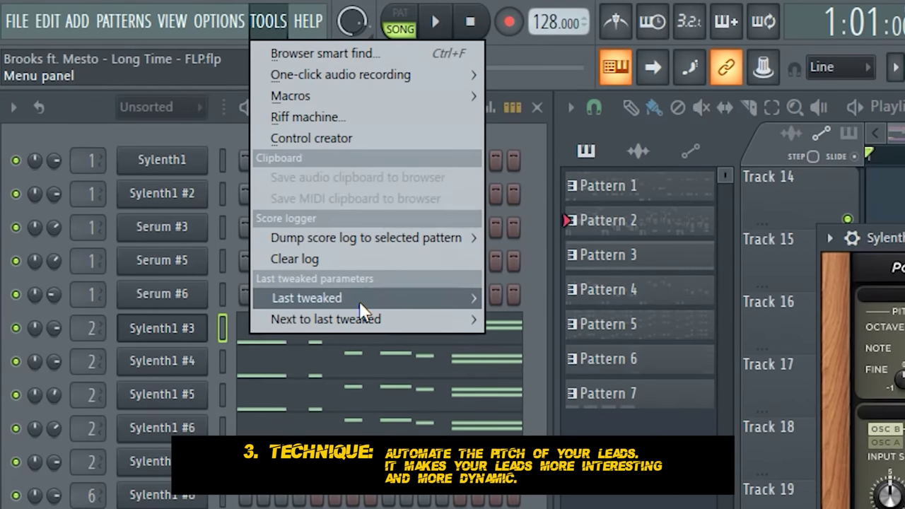
mouse_move(359, 301)
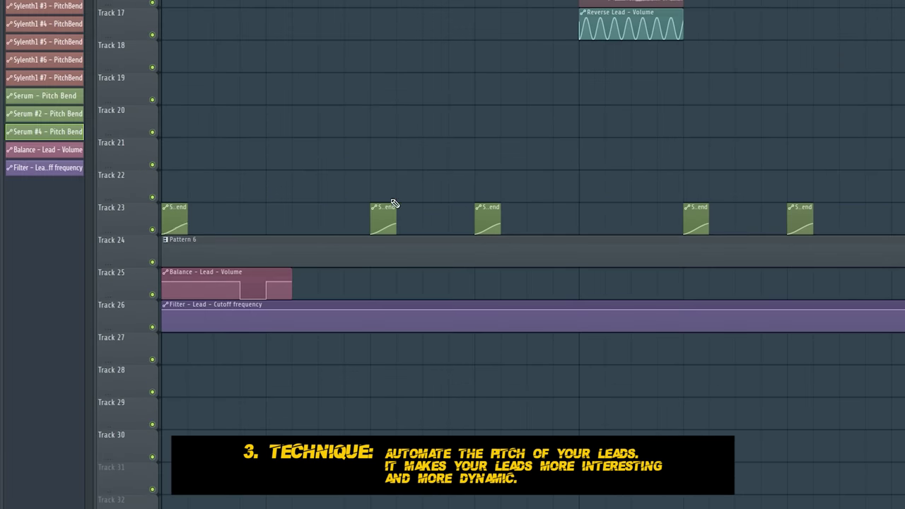
scroll(626, 202, down, 5)
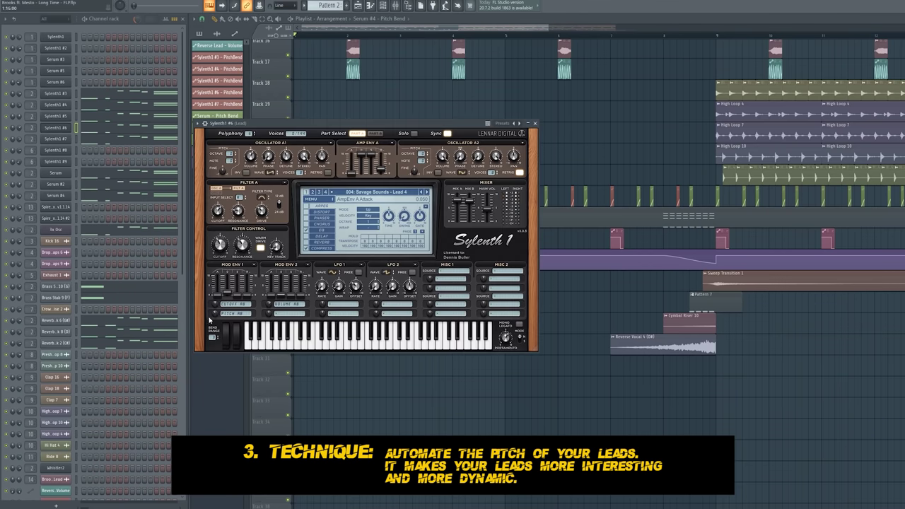
- Tweak the Sylenth1 #6 pitch bend and link it to a controller via Last tweaked
click(209, 345)
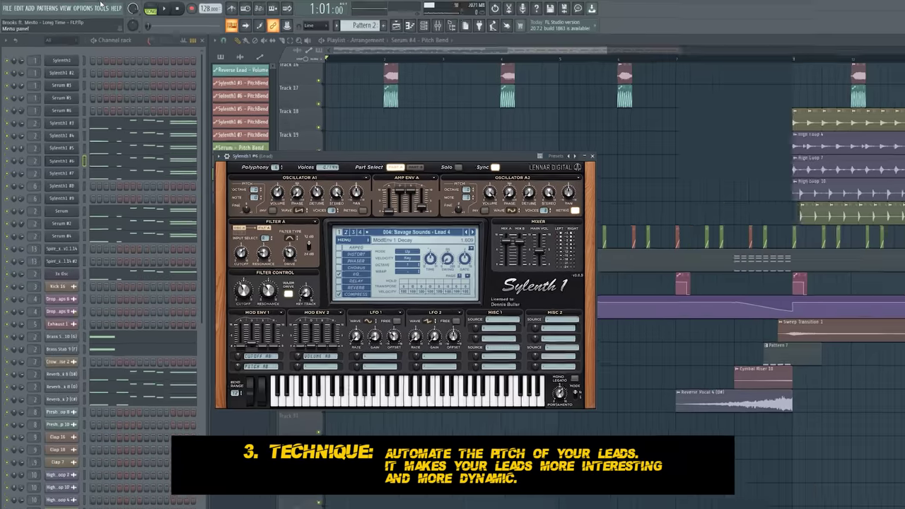
click(240, 14)
mouse_move(344, 272)
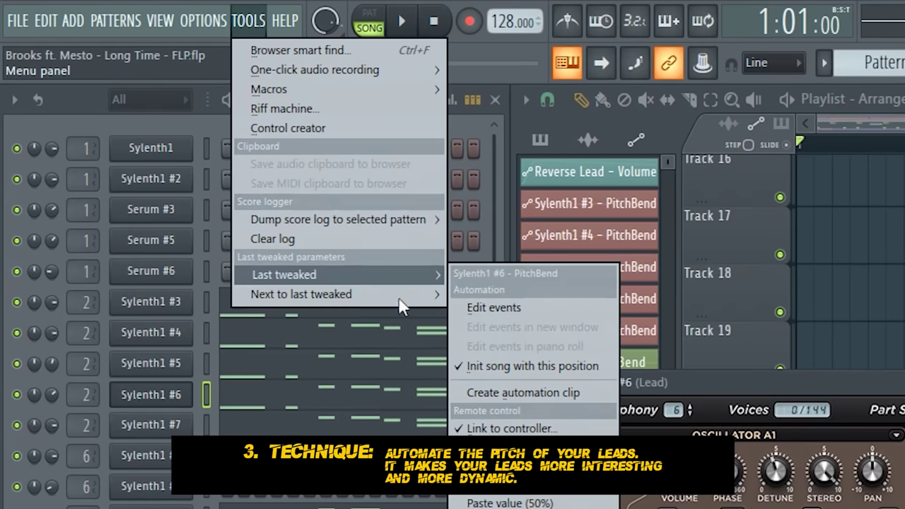
click(512, 427)
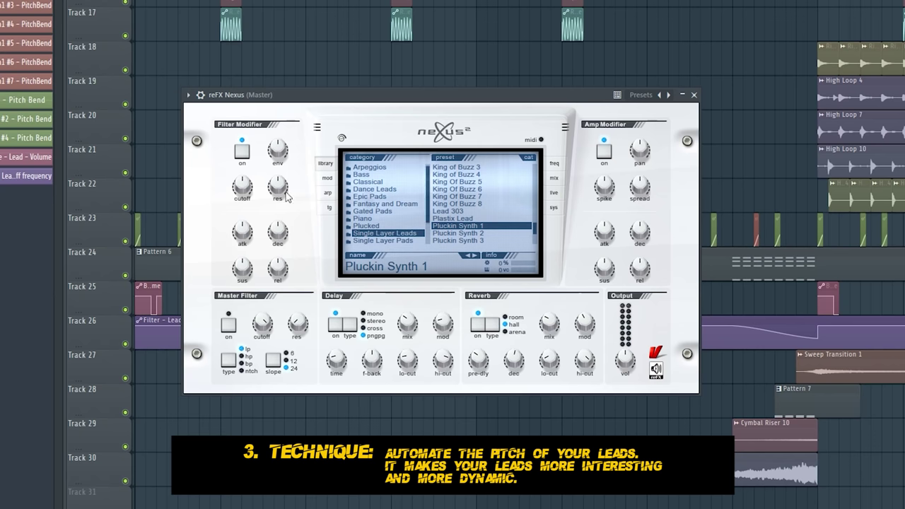
- Tweak the reFX Nexus channel pitch and link it to a controller via Last tweaked
click(202, 96)
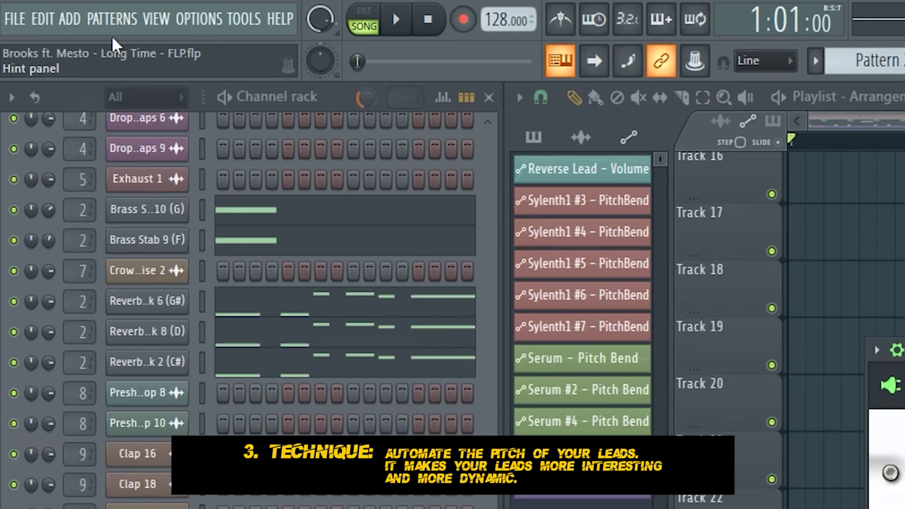
click(250, 22)
mouse_move(354, 279)
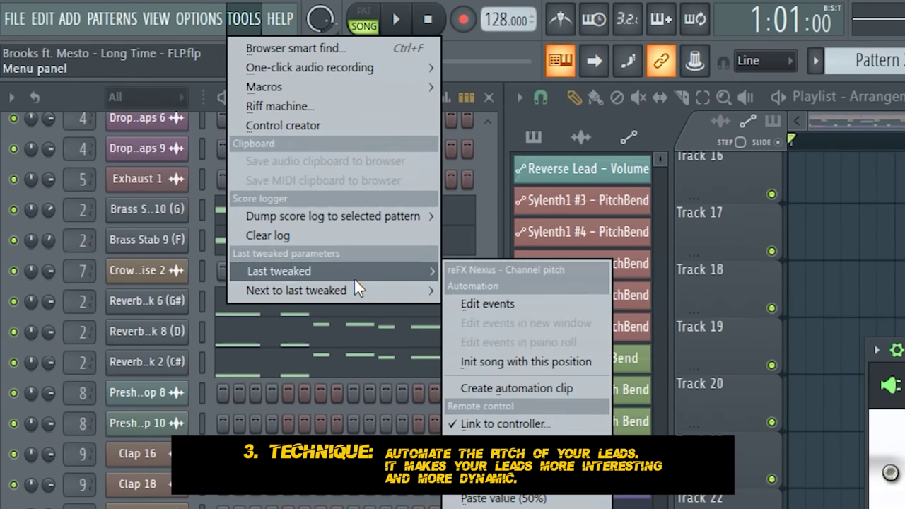
click(515, 423)
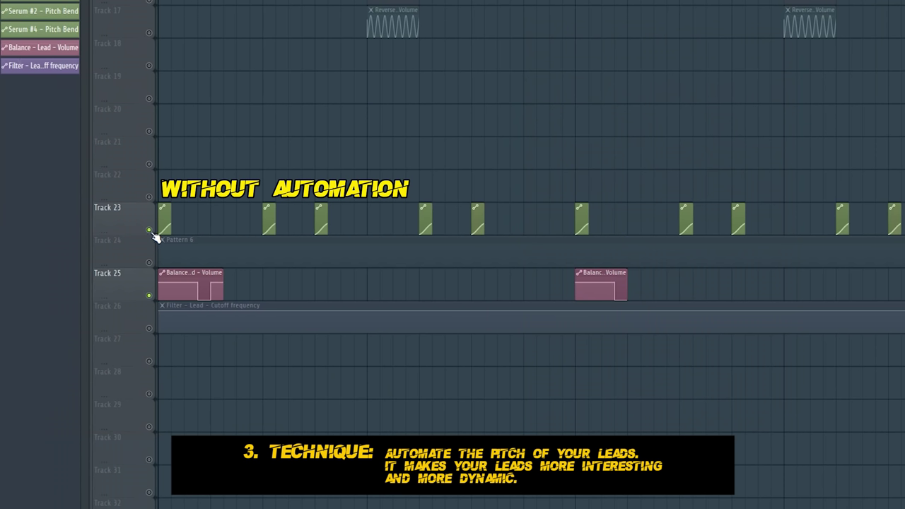
click(149, 230)
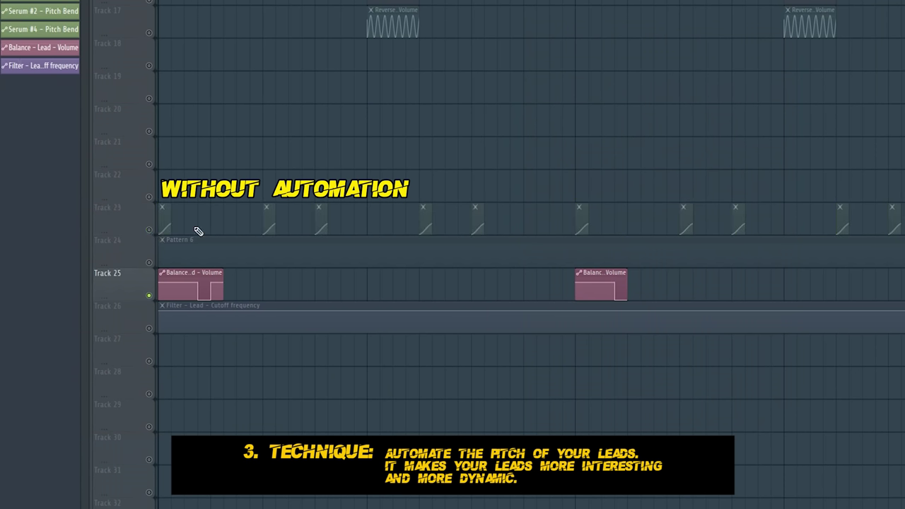
key(space)
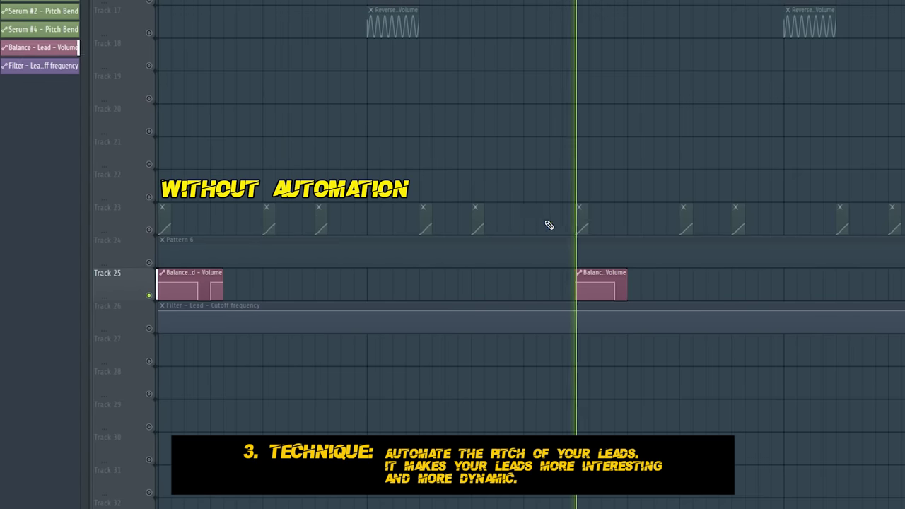
key(space)
click(149, 230)
key(space)
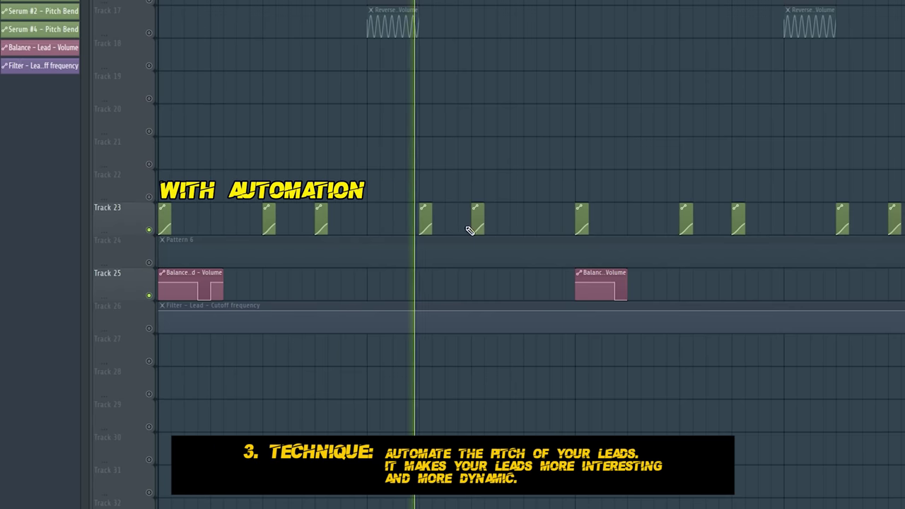
key(space)
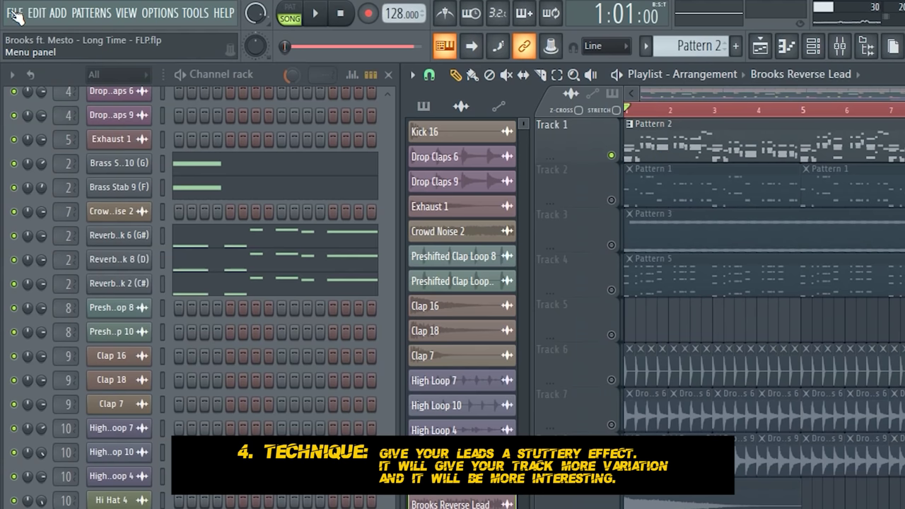
- Slice the Brooks Reverse Lead #2 clip twice and route its sampler to mixer track 5
click(14, 13)
mouse_move(31, 154)
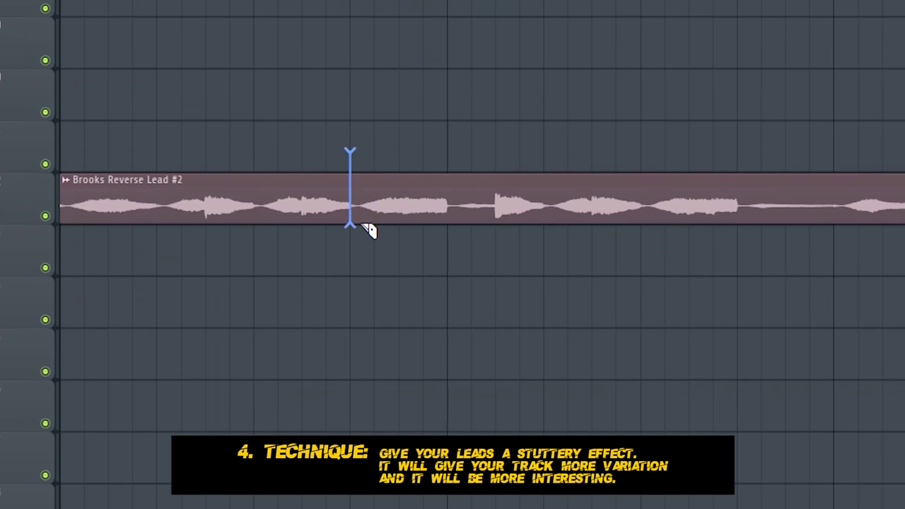
drag(361, 224, 362, 226)
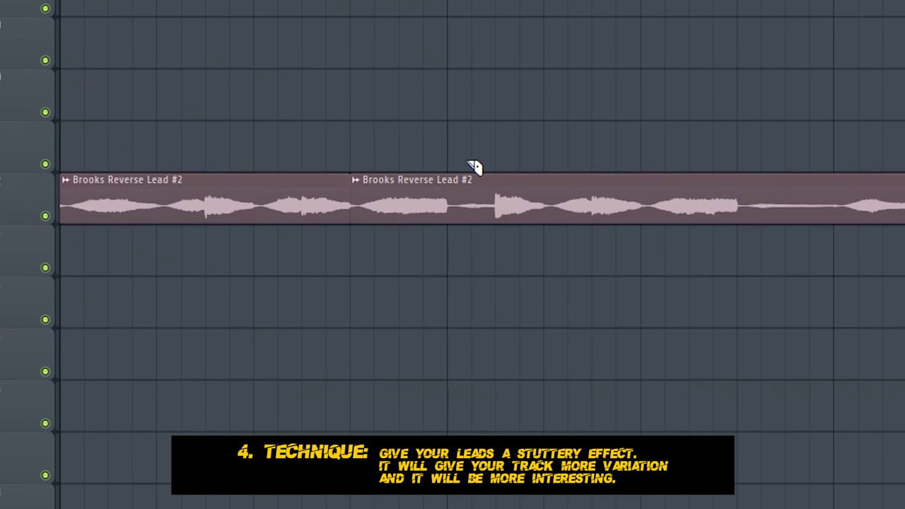
drag(460, 151, 461, 253)
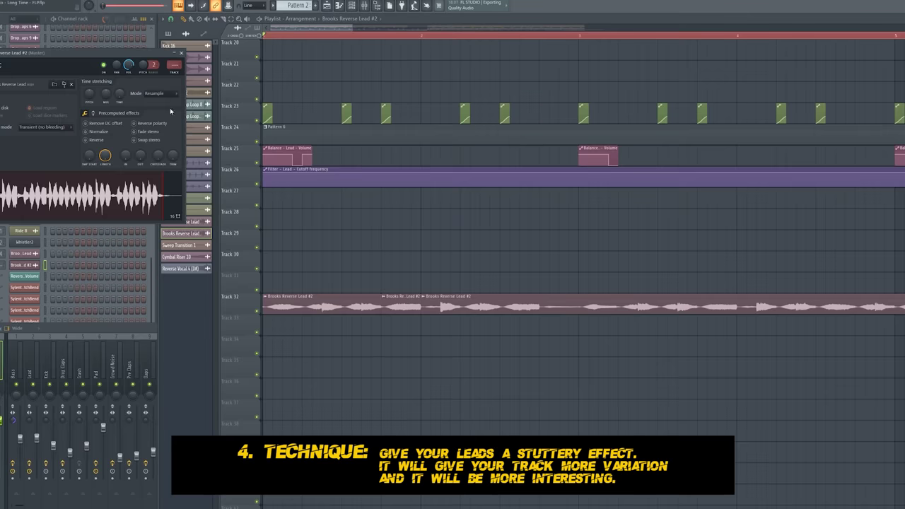
drag(174, 65, 174, 60)
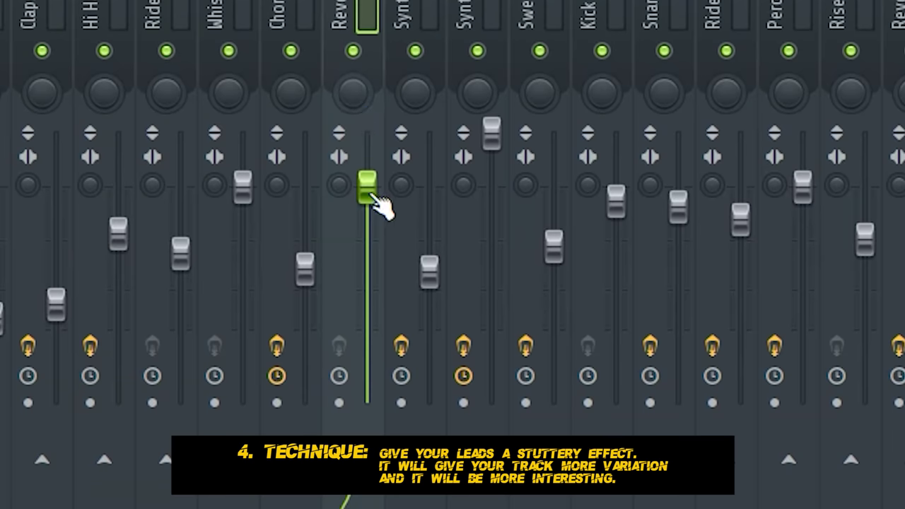
- Create a volume automation clip for the reverse lead's mixer track
right_click(369, 191)
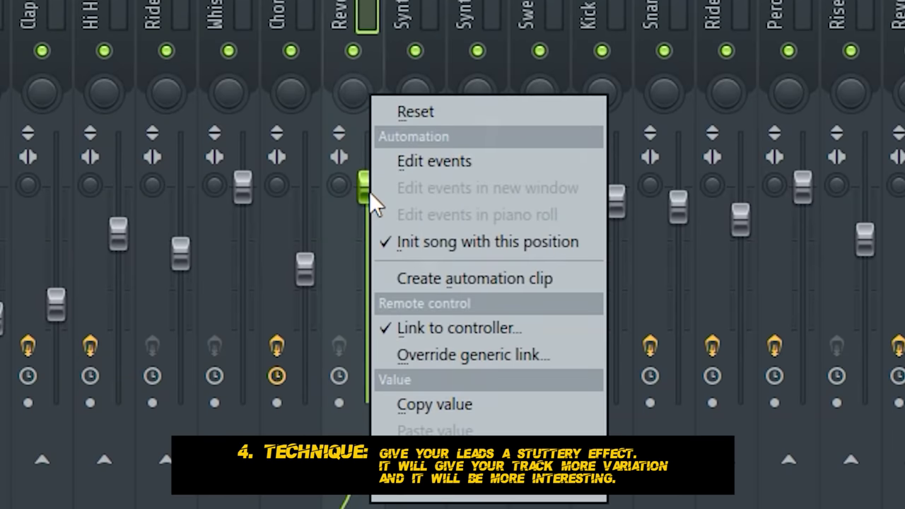
click(484, 275)
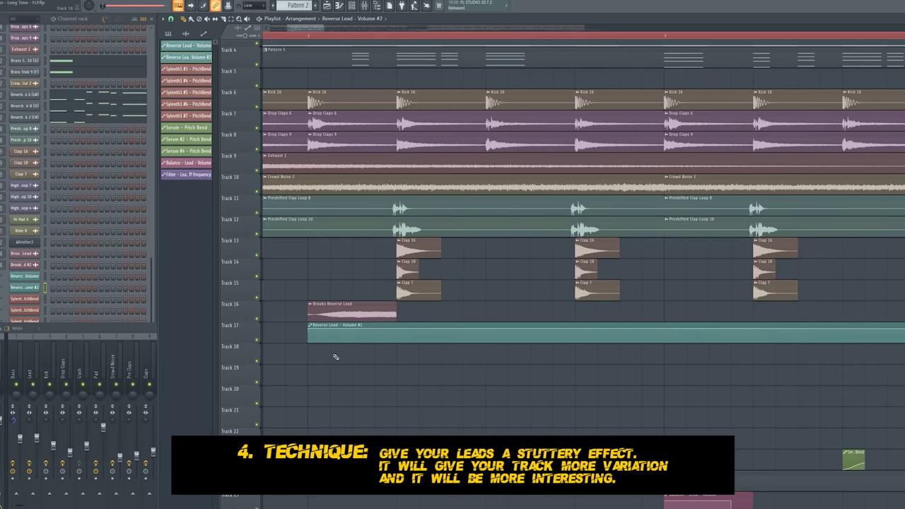
scroll(456, 285, down, 1)
ctrl+scroll(455, 285, up, 2)
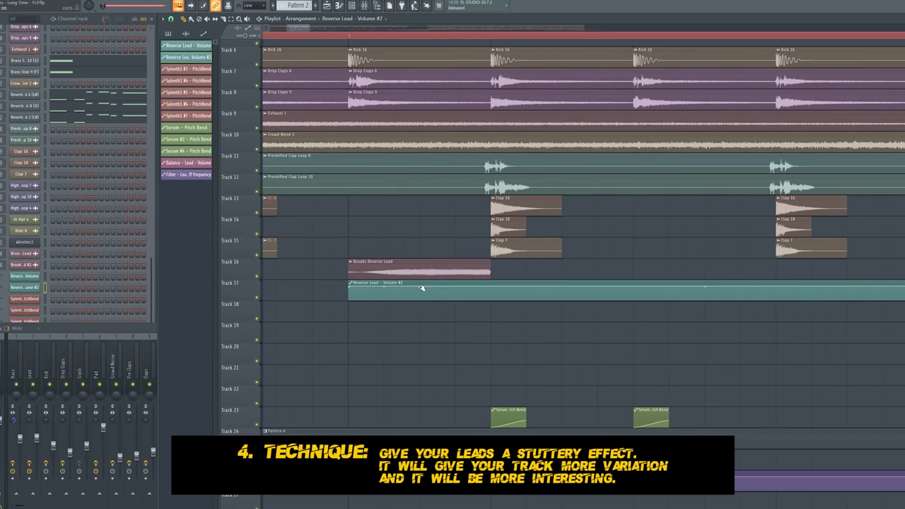
- Ramp the volume automation upward, turn its end segment into a wave, and slow it to a few cycles
drag(349, 284, 349, 300)
right_click(349, 301)
click(132, 467)
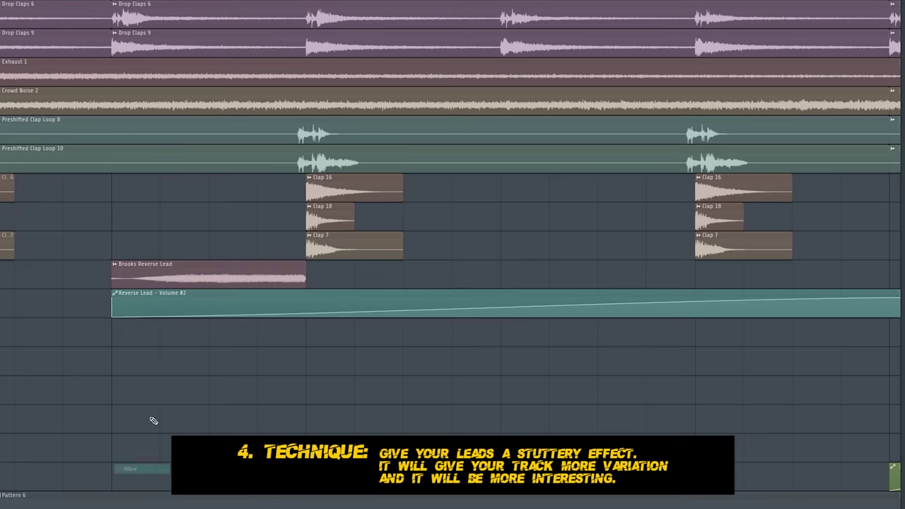
scroll(808, 307, down, 2)
right_click(853, 302)
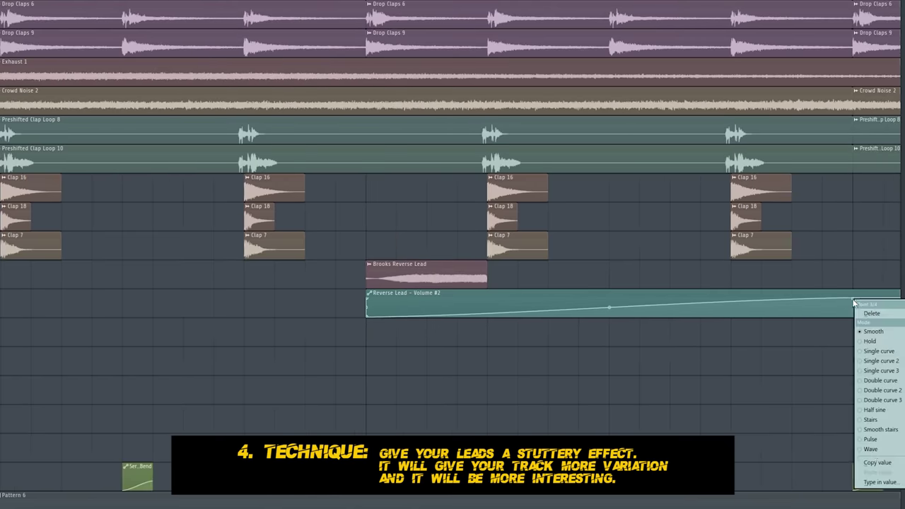
click(873, 450)
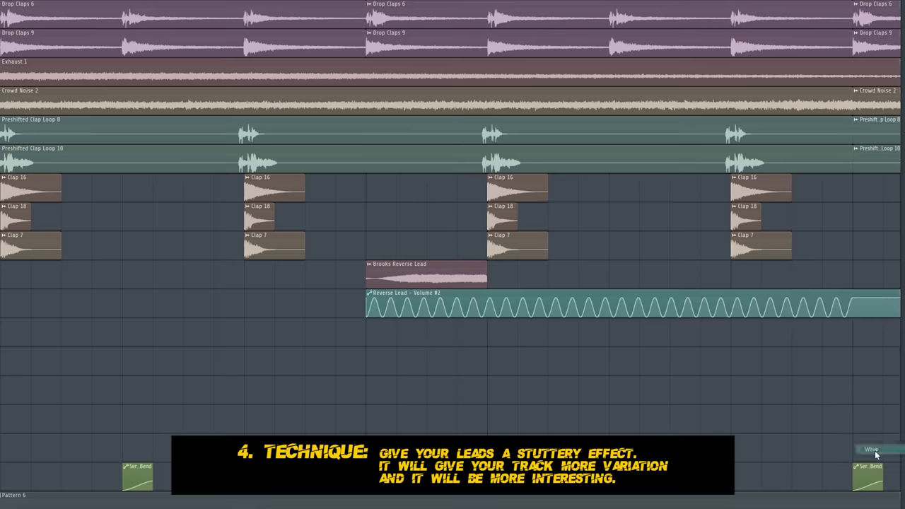
mouse_move(611, 307)
mouse_down()
mouse_move(610, 332)
mouse_move(611, 311)
mouse_up()
- Play the section, unmute Tracks 16 and 17 (Brooks Reverse Lead and its volume automation), and replay
scroll(491, 284, up, 3)
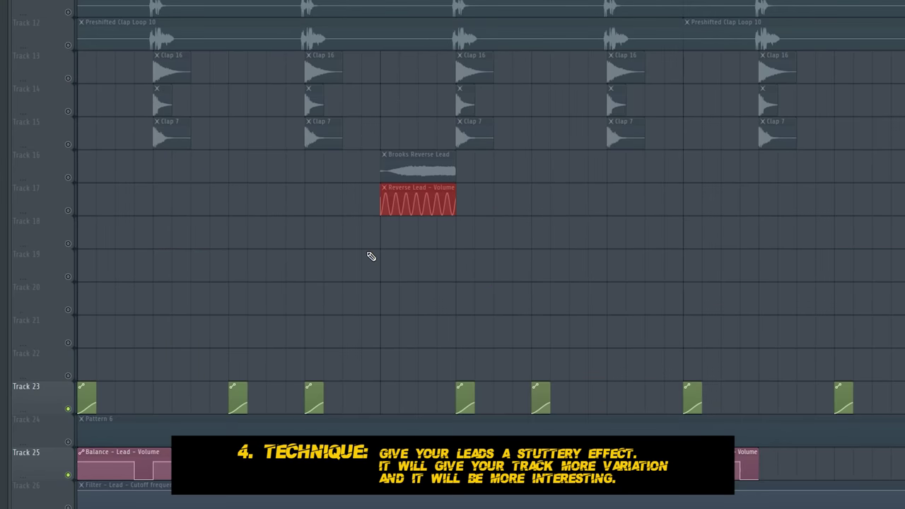
key(space)
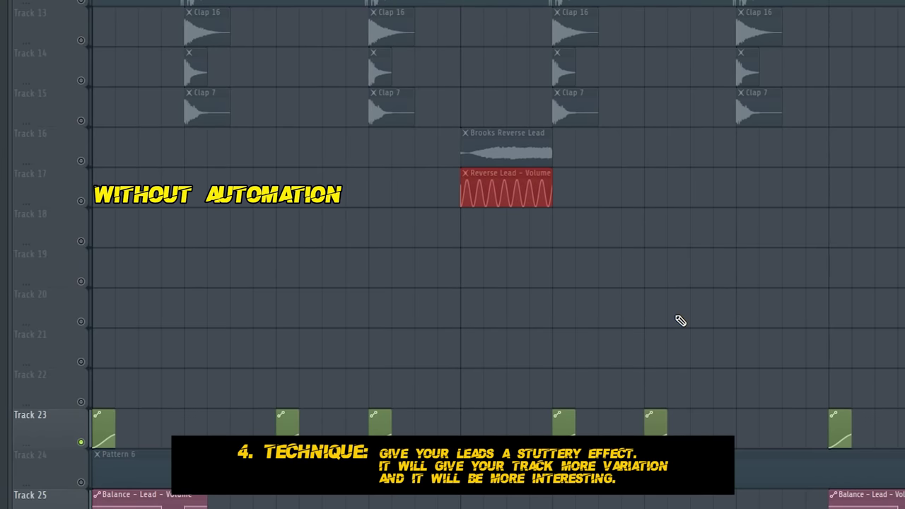
click(82, 161)
click(81, 201)
key(space)
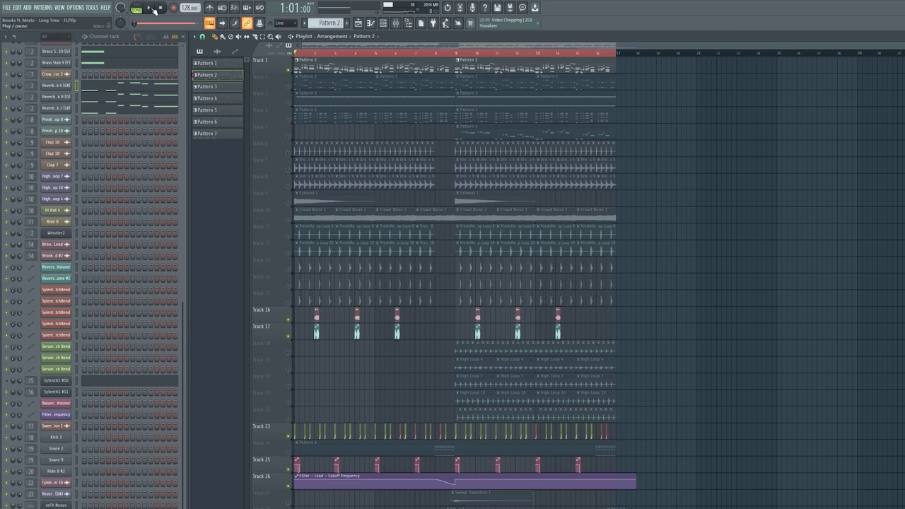
- Start playback of the whole arrangement from the transport bar
click(154, 9)
scroll(119, 180, up, 6)
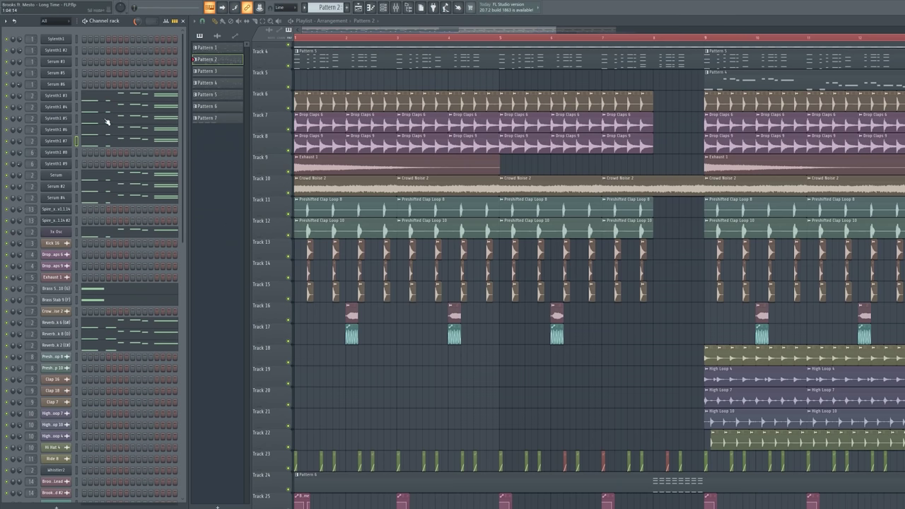
click(57, 95)
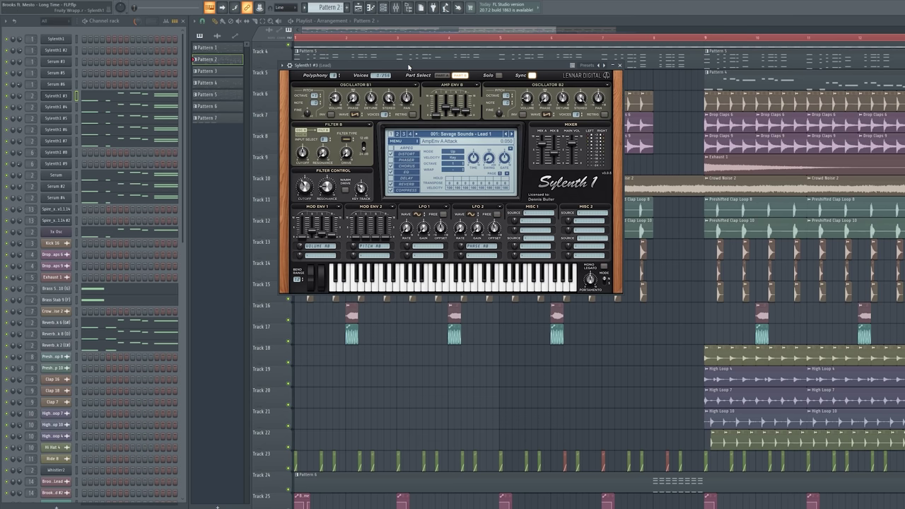
key(space)
key(Down)
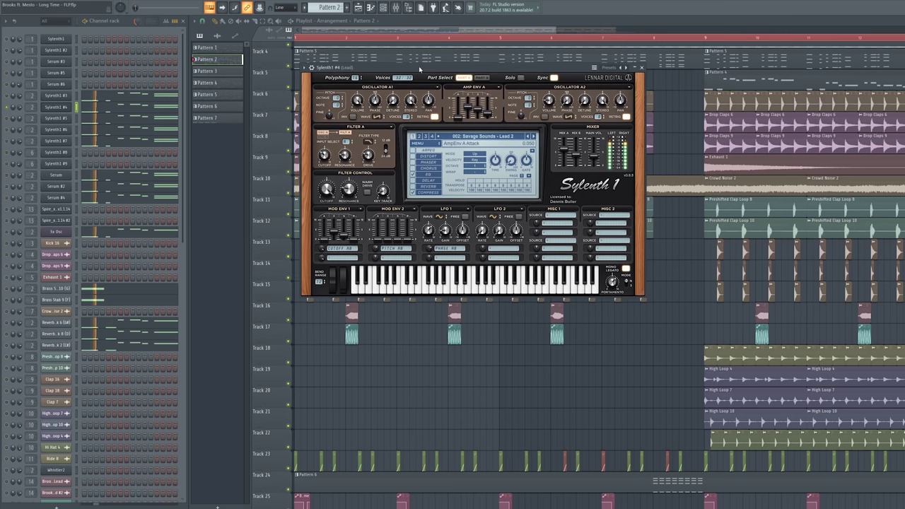
key(Down)
key(Down)
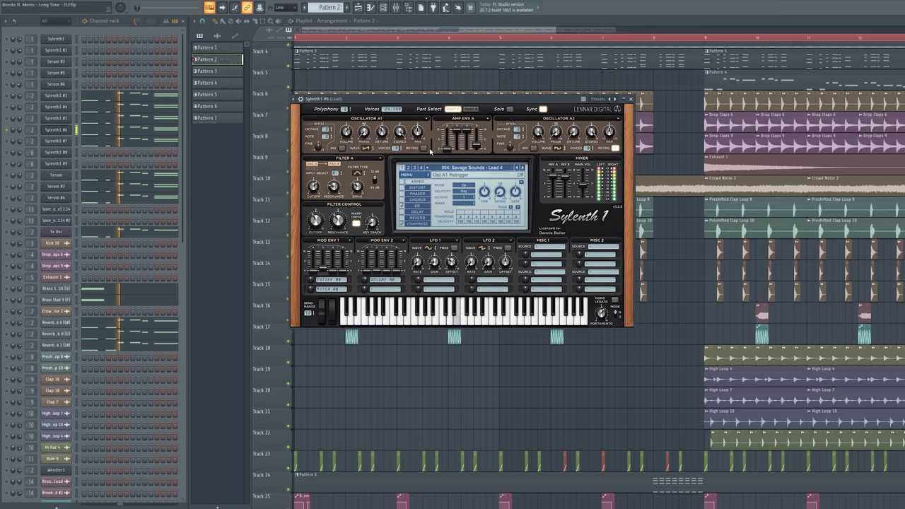
key(Down)
key(Down)
key(Down)
key(Down)
key(Down)
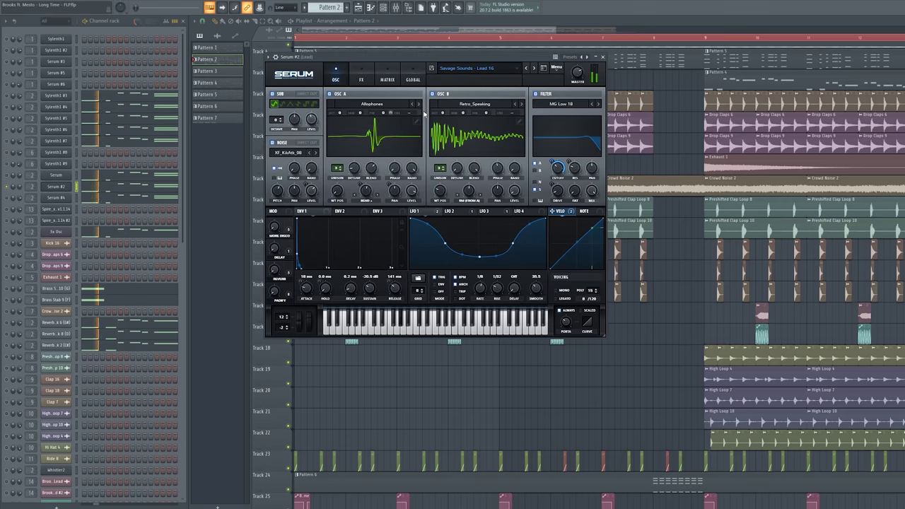
key(Down)
key(Down)
key(Down)
key(Down)
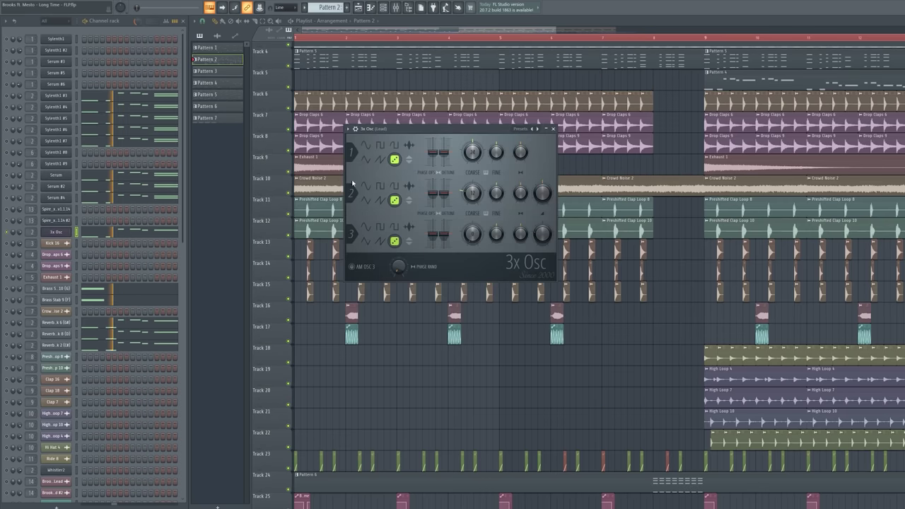
key(Down)
key(Down)
key(Down)
key(Down)
key(Down)
key(Down)
key(Down)
key(Down)
key(Down)
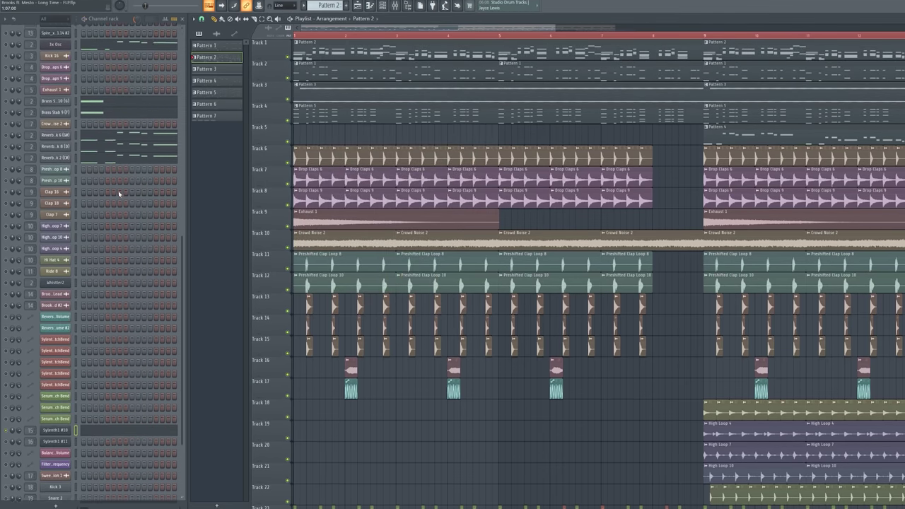
- Show the Sylenth1 #10 notes in the piano roll (F7) and restart playback from the pattern start
scroll(119, 194, down, 1)
key(F7)
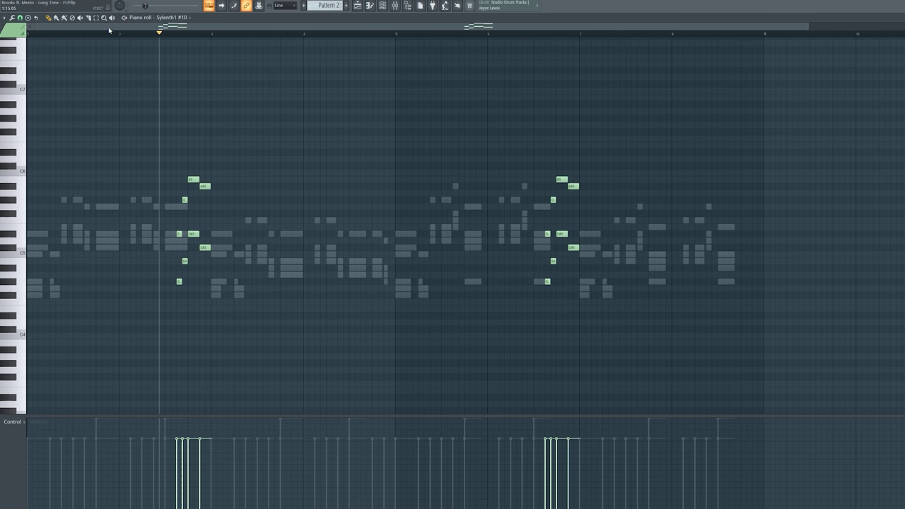
key(space)
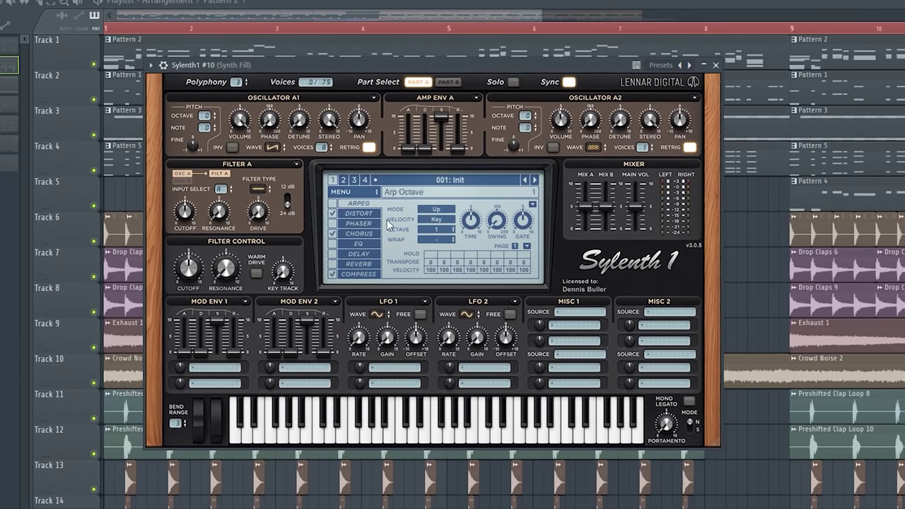
- Check part A's oscillators, keeping saw on A1 and Noise on A2
click(274, 154)
click(301, 160)
click(591, 151)
click(620, 240)
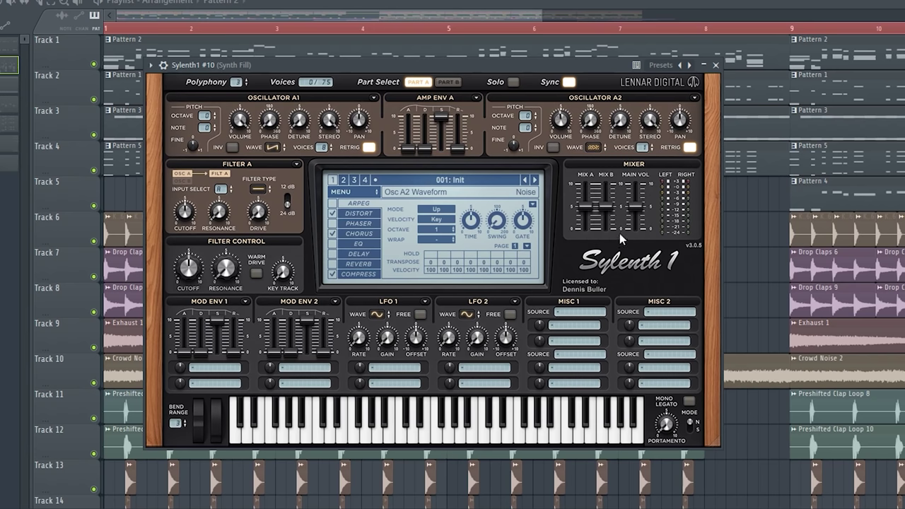
- In part B, give oscillators B1 and B2 sine-style waves, then view the distortion and chorus pages
click(447, 82)
click(272, 147)
click(283, 226)
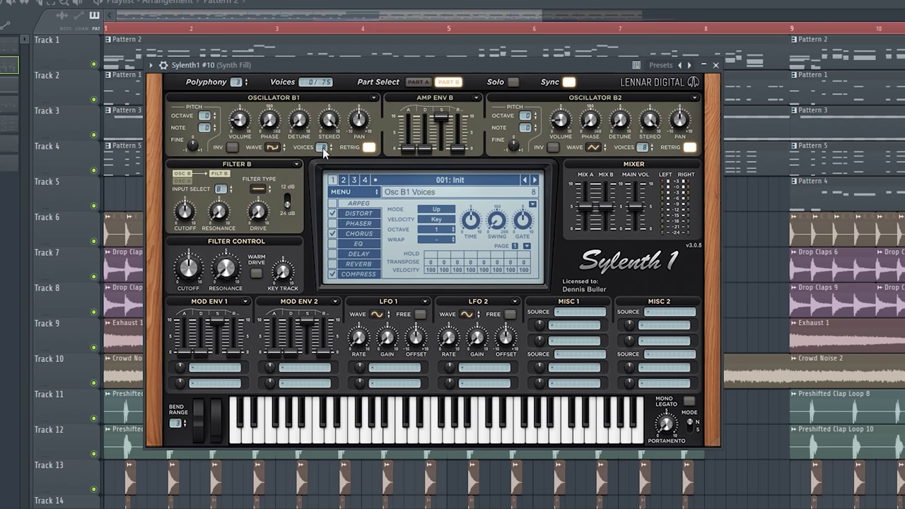
click(596, 150)
click(626, 166)
click(359, 213)
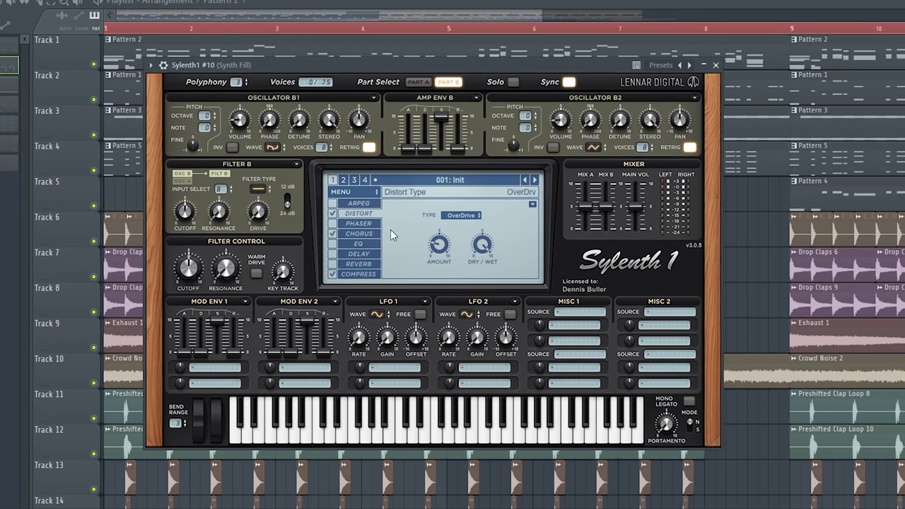
click(368, 236)
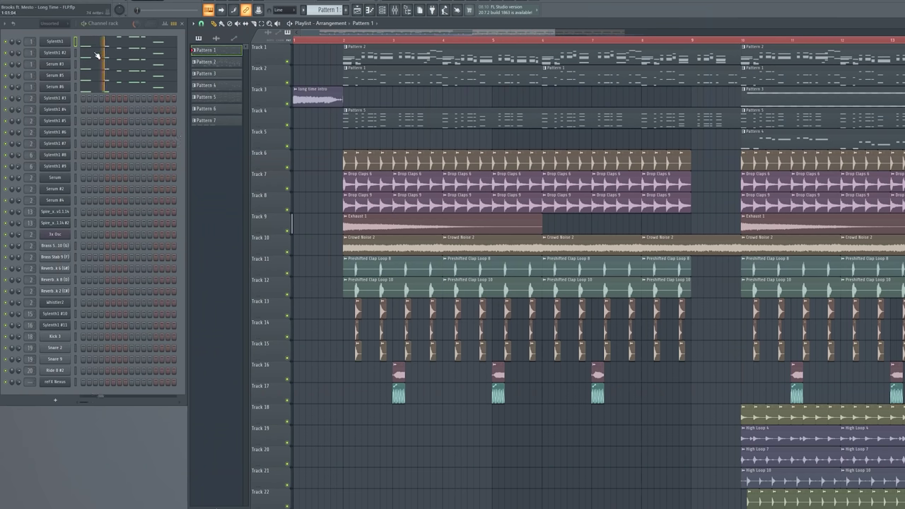
- Show the Sylenth1 lead melody notes of Pattern 1 in the piano roll
click(98, 55)
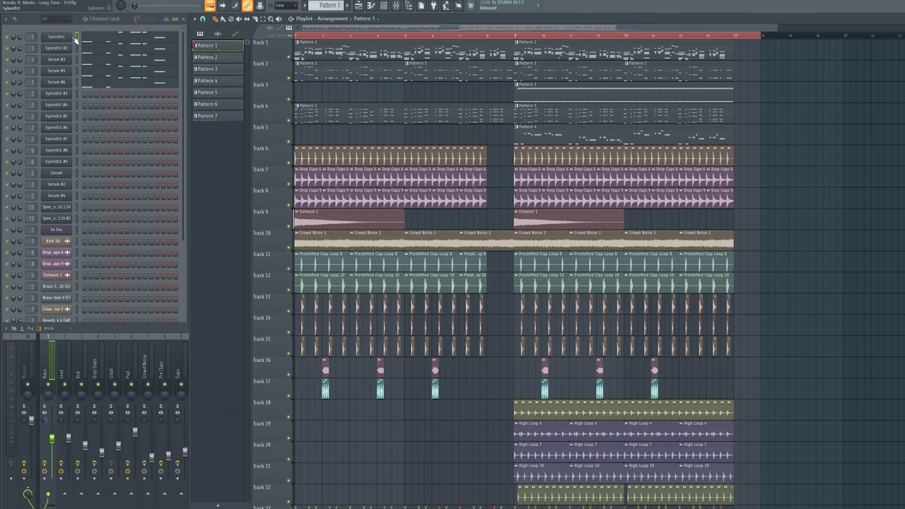
- Open the Sylenth1 (Bass) synth and solo Track 2 from the mute/solo options
click(70, 38)
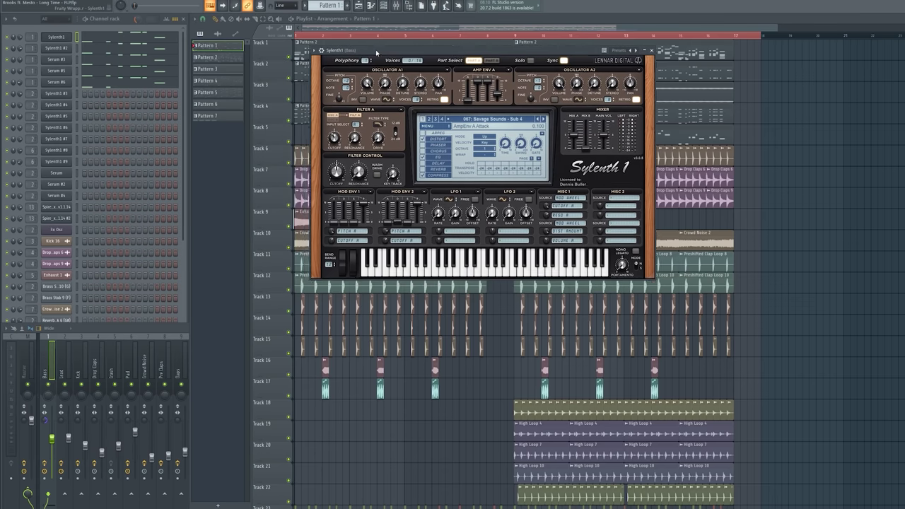
right_click(9, 38)
click(14, 40)
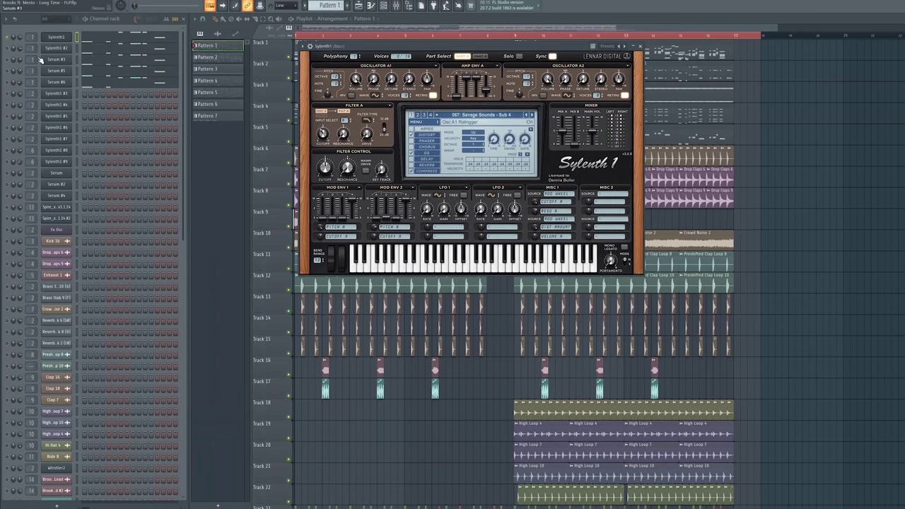
- Go through the Sylenth1 #2 and Serum #3–#6 bass layers, then close the last synth
click(56, 48)
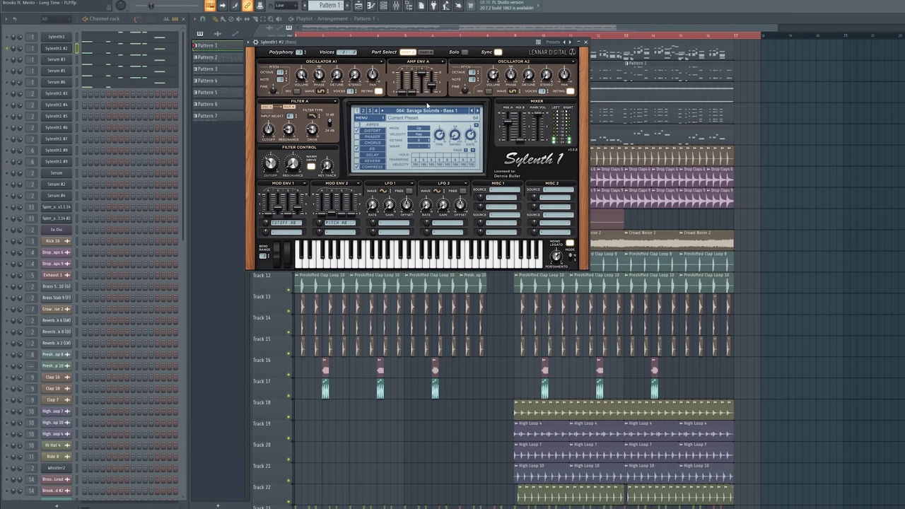
key(Down)
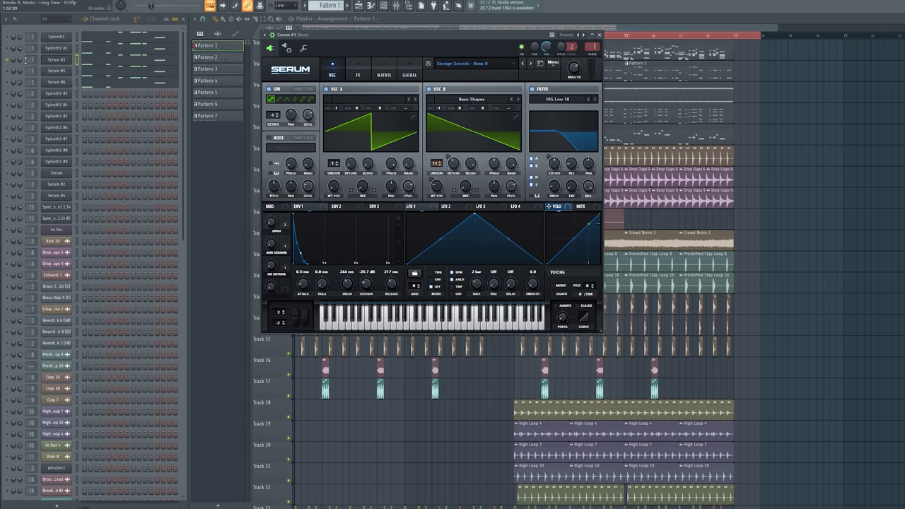
key(Down)
key(Down)
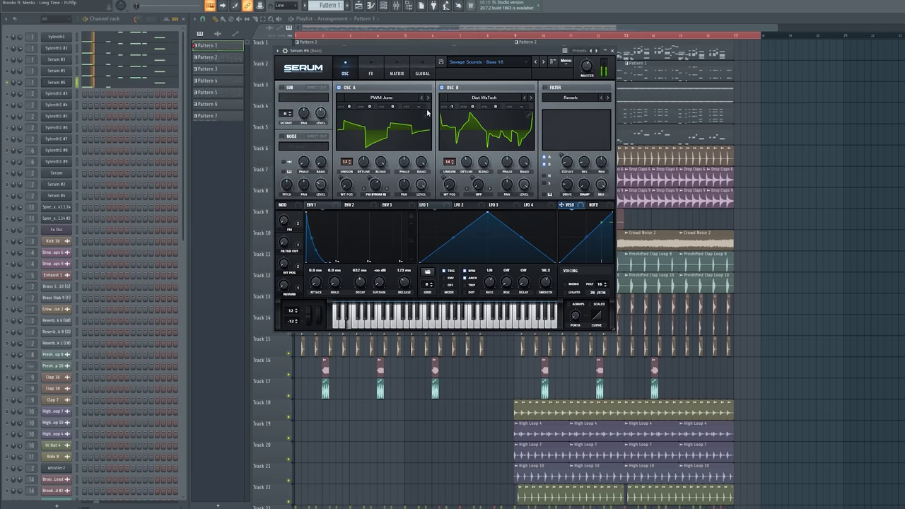
key(Escape)
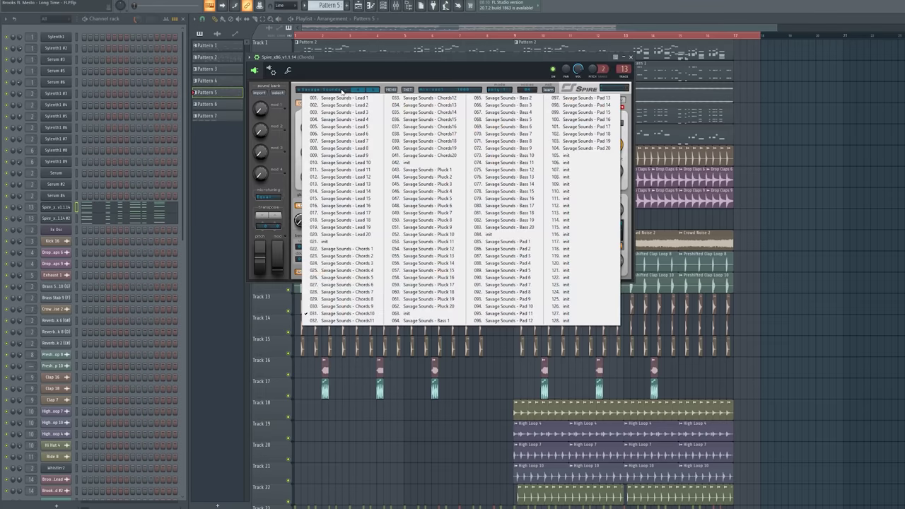
- Display the Spire chords pattern's notes in the piano roll
click(65, 221)
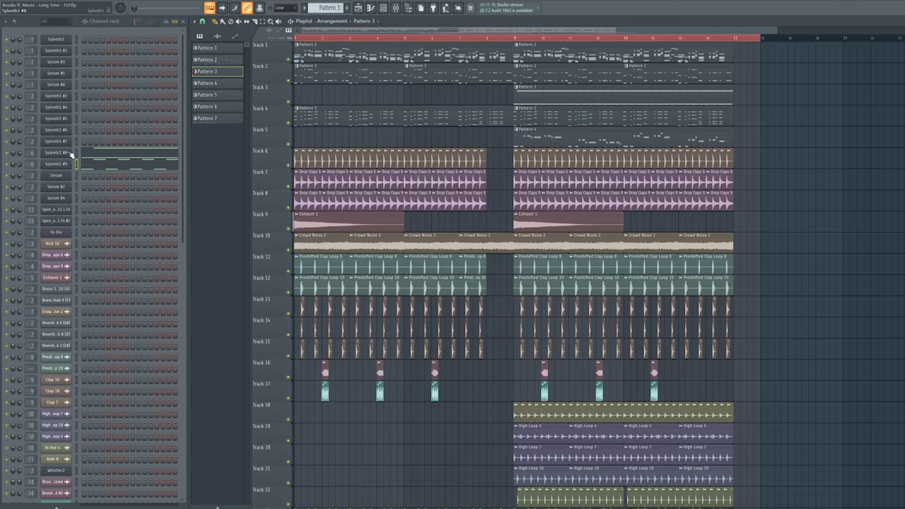
- Check the Sylenth1 #8 preset and its notes, then switch to Pattern 4
click(68, 153)
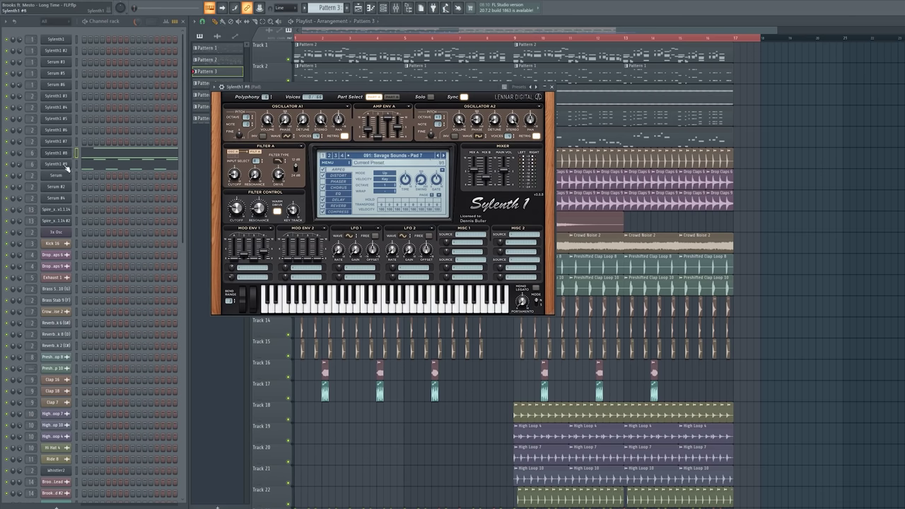
key(F7)
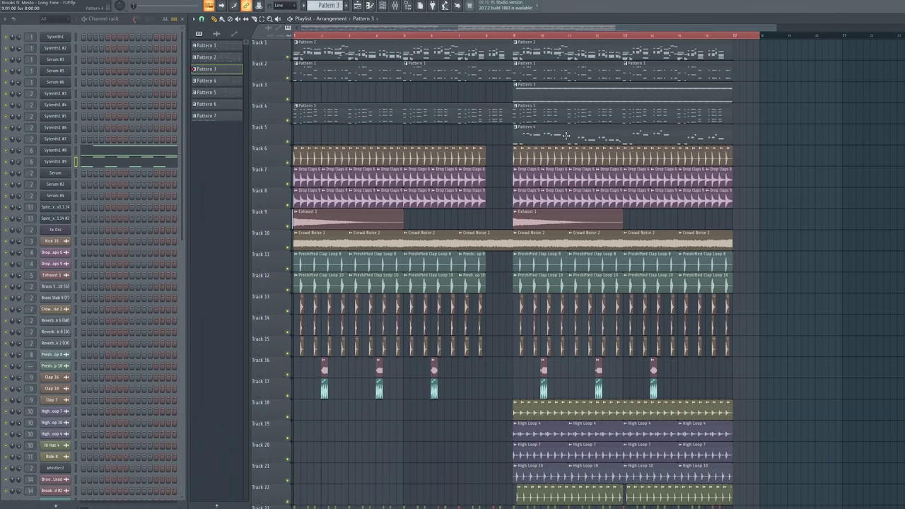
click(565, 135)
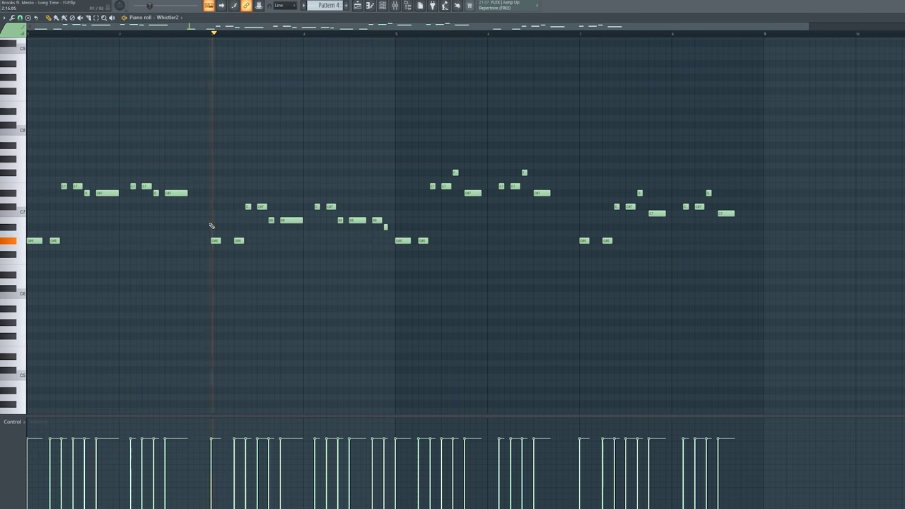
- Make Pattern 6 current and open the Sylenth1 #11 Synth Fill 2 patch
scroll(419, 162, down, 10)
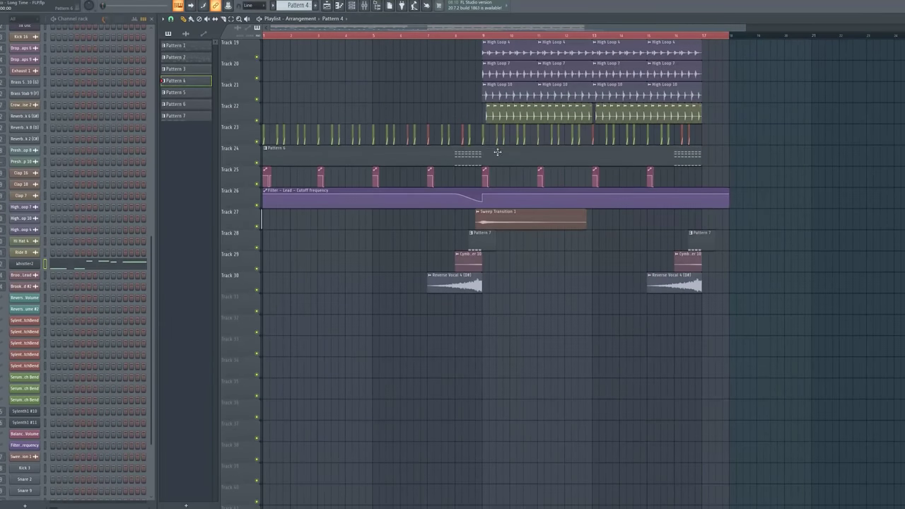
click(679, 162)
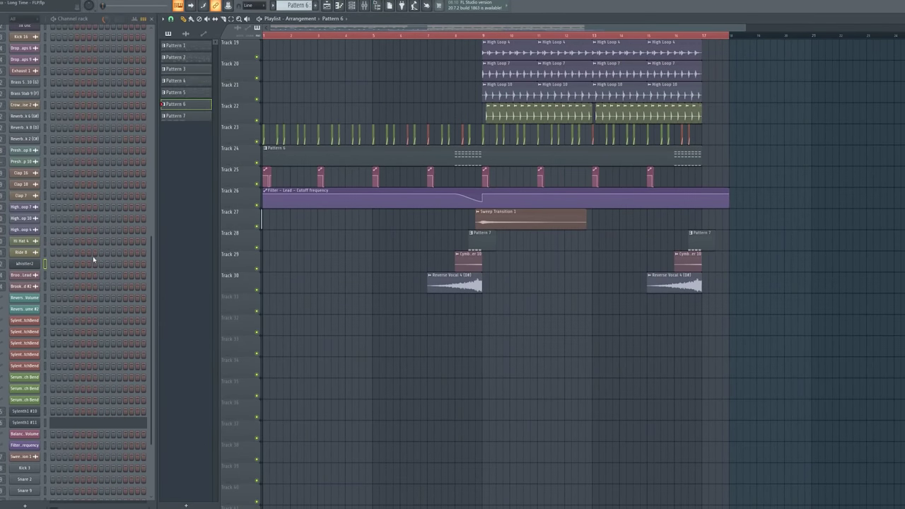
scroll(93, 256, down, 2)
click(33, 377)
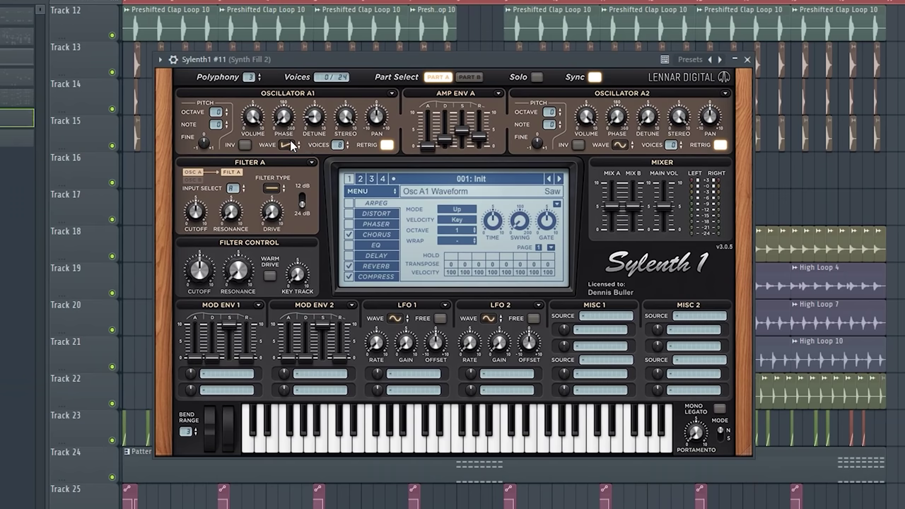
- Confirm the saw waveform and 8 voices on OSC A1, then view the compressor and reverb effects
click(286, 144)
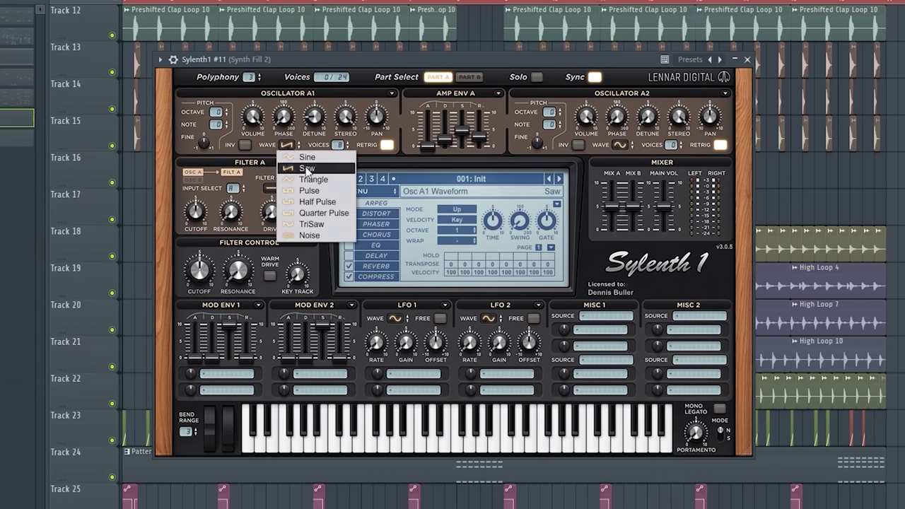
click(309, 173)
click(338, 146)
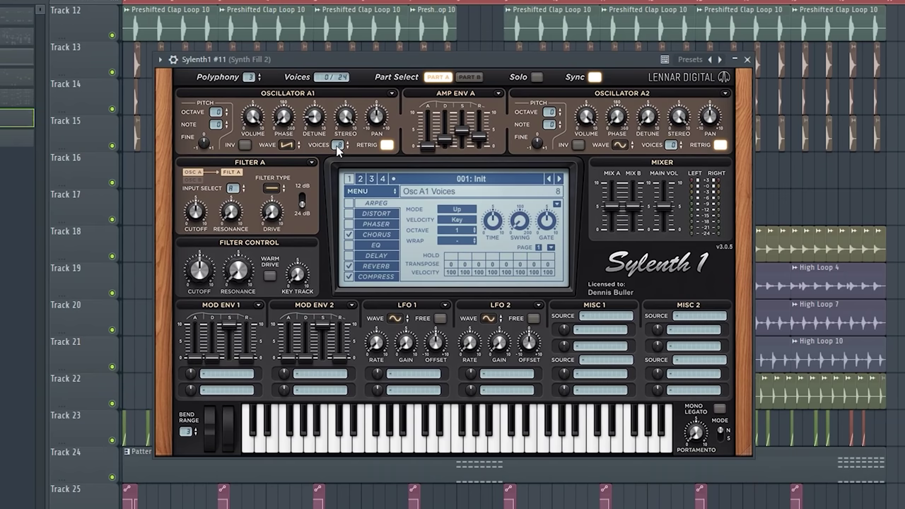
mouse_move(447, 135)
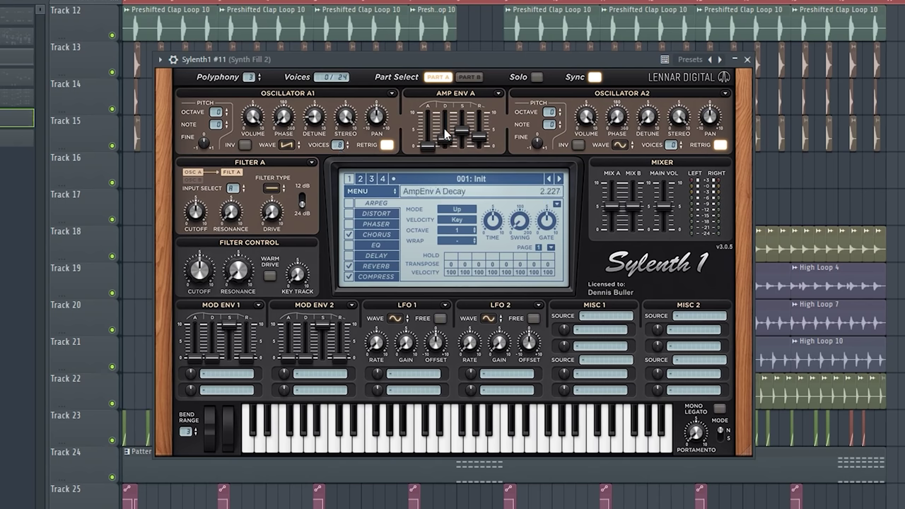
click(379, 277)
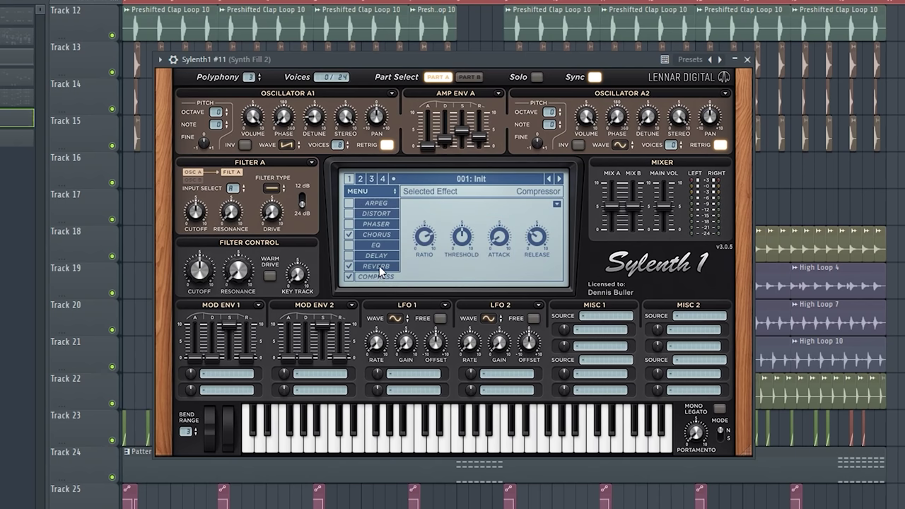
click(379, 265)
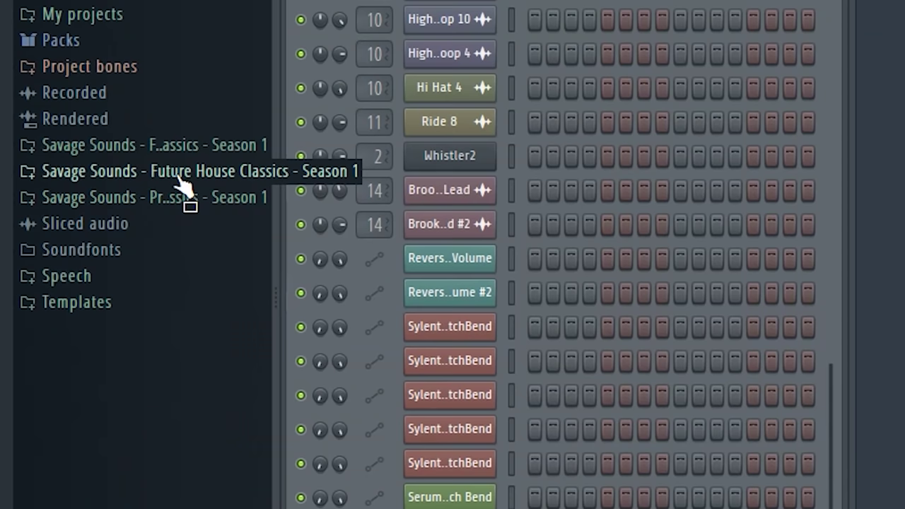
- Expand the Savage Sounds Drums, 1 Kicks and 3 Snares folders, then play the drum fill pattern
click(175, 174)
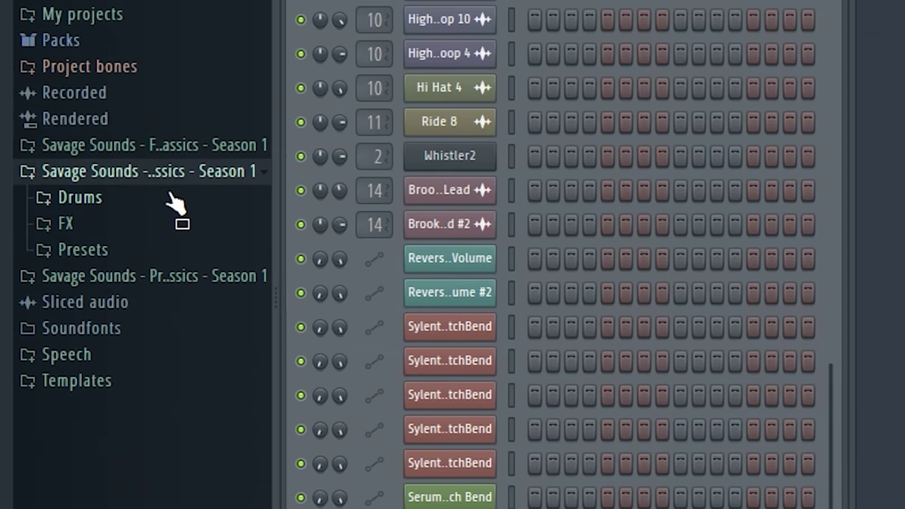
click(151, 203)
click(118, 227)
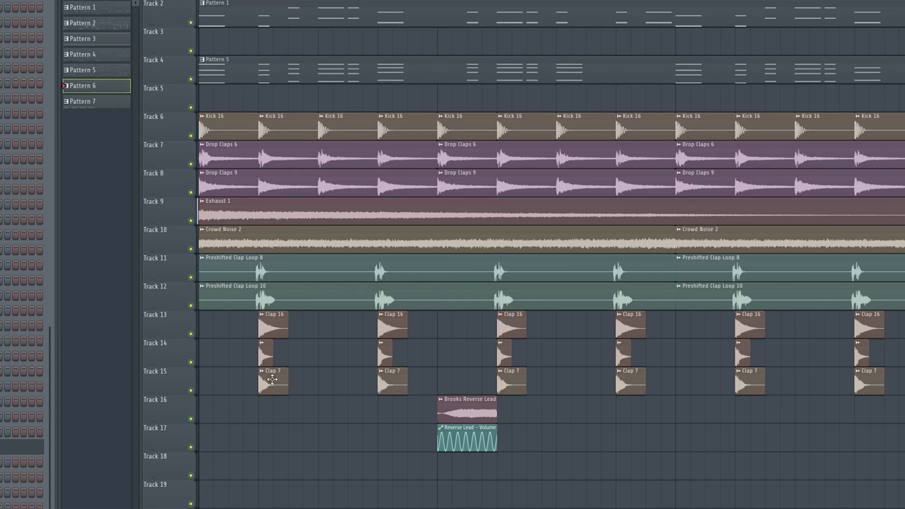
scroll(445, 319, down, 8)
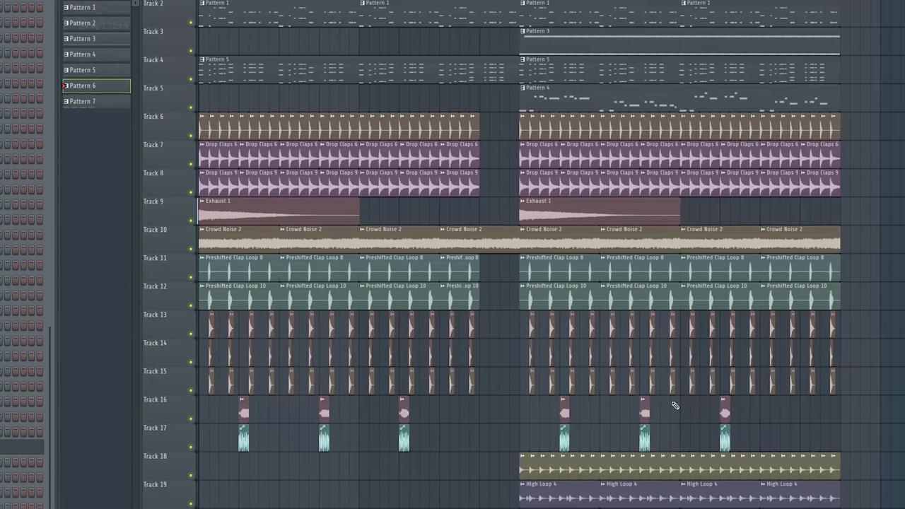
scroll(638, 505, up, 5)
scroll(375, 377, down, 3)
scroll(335, 343, down, 3)
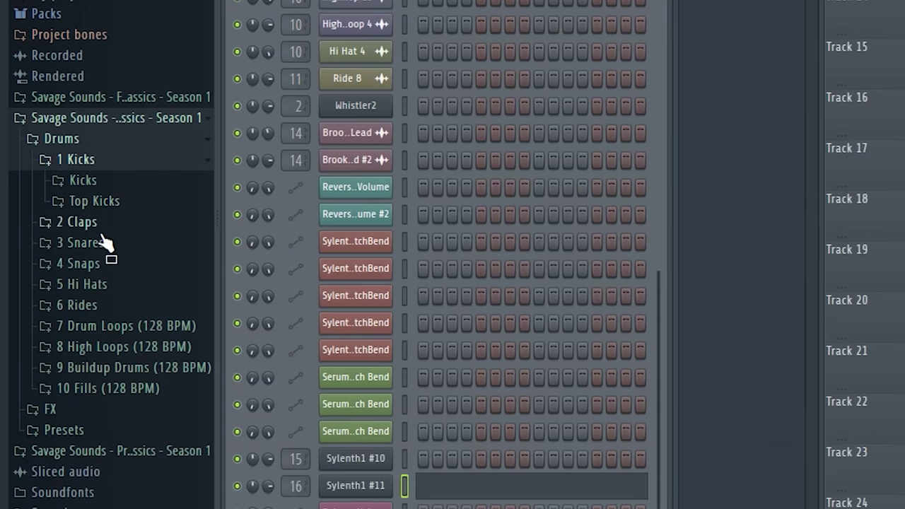
click(101, 240)
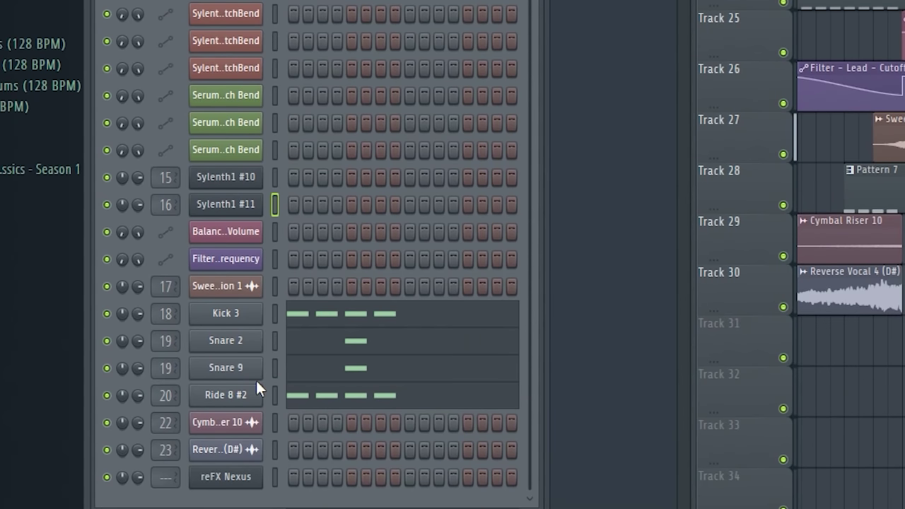
key(space)
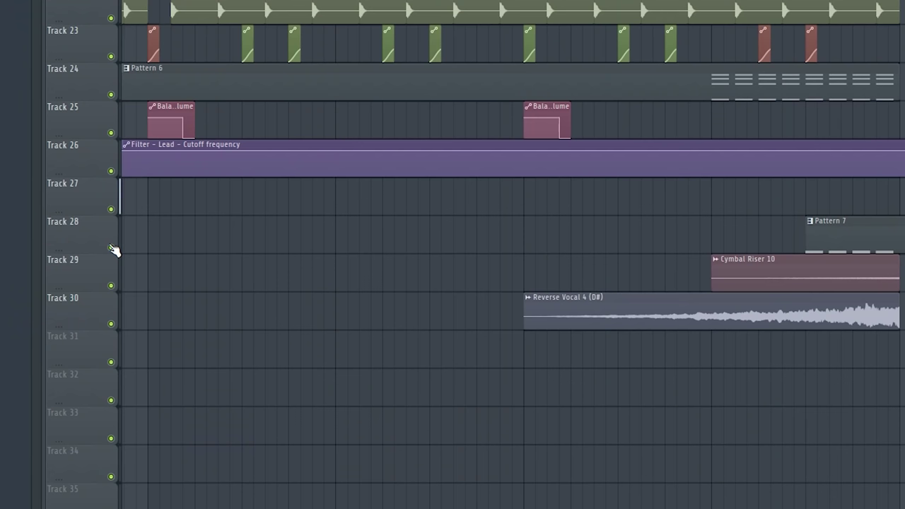
- Solo Track 28, re-enable Tracks 29 and 30, and play back the transition
right_click(111, 248)
click(111, 285)
click(111, 324)
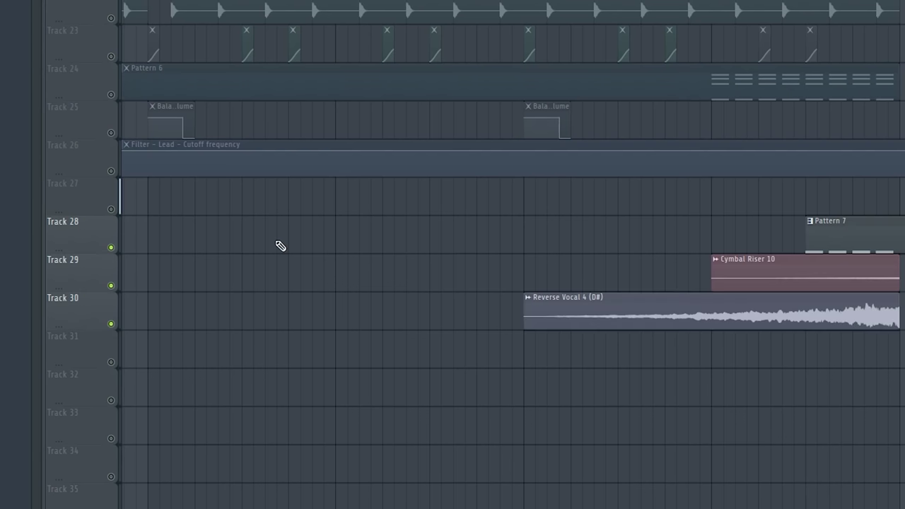
scroll(539, 144, right, 3)
key(space)
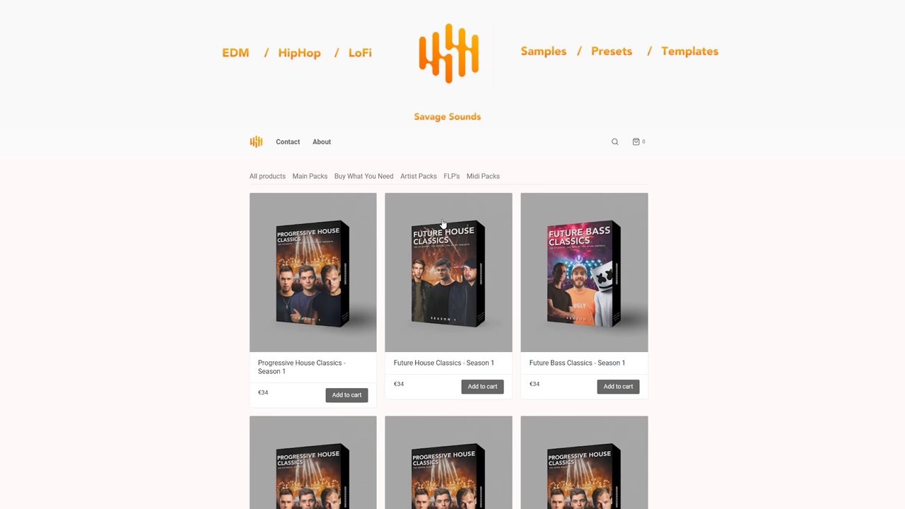
- Open the Future House Classics - Season 1 product page and scroll through its description
click(458, 260)
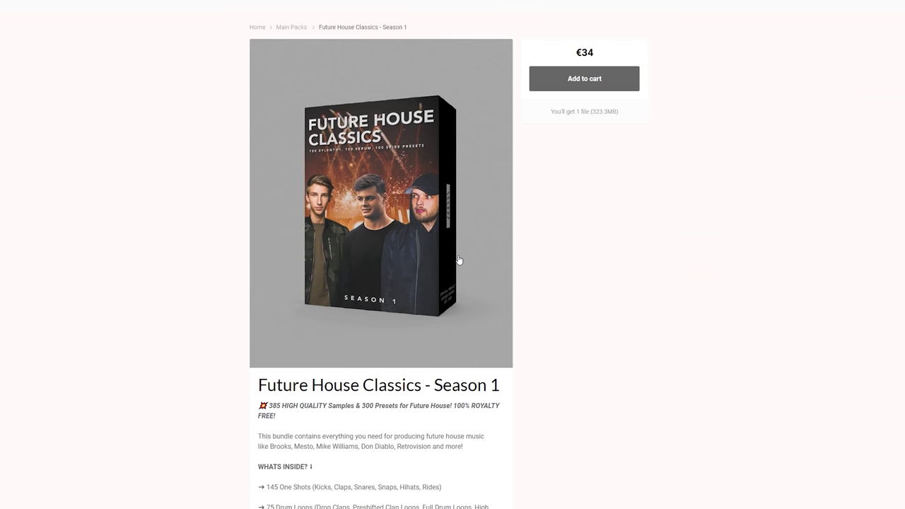
scroll(460, 128, down, 5)
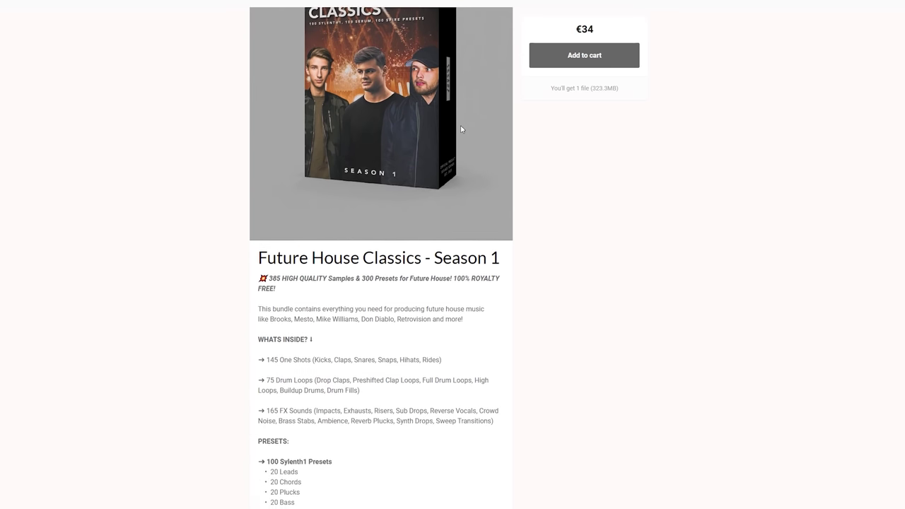
scroll(387, 189, down, 1)
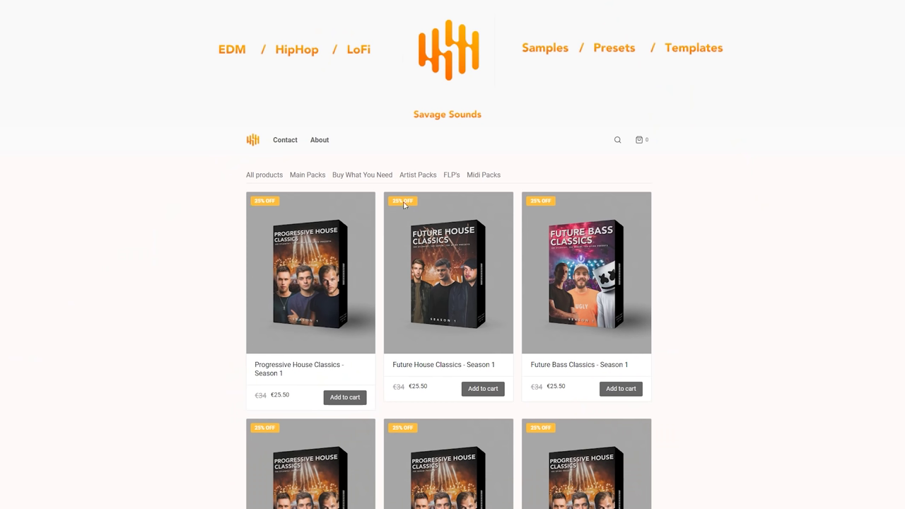
scroll(545, 202, down, 3)
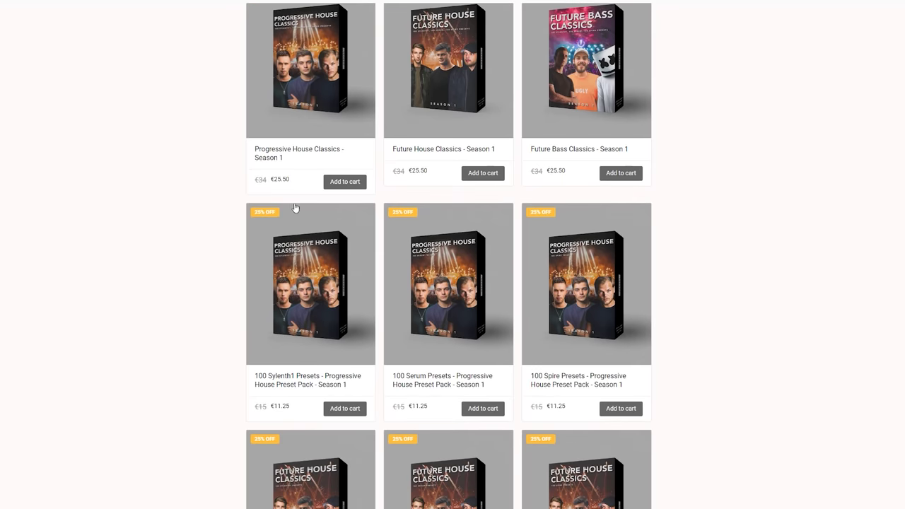
scroll(539, 219, down, 4)
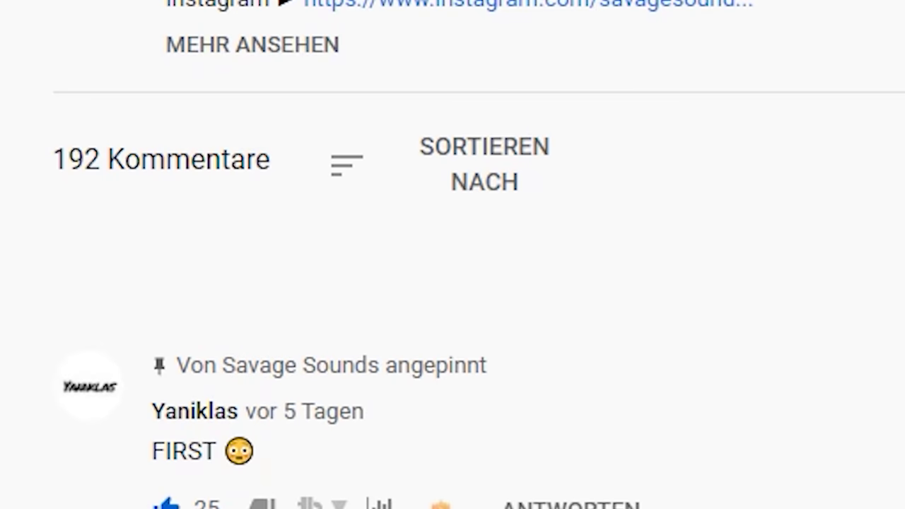
- Give the comment a thumbs-up, bringing its likes to 24
click(325, 178)
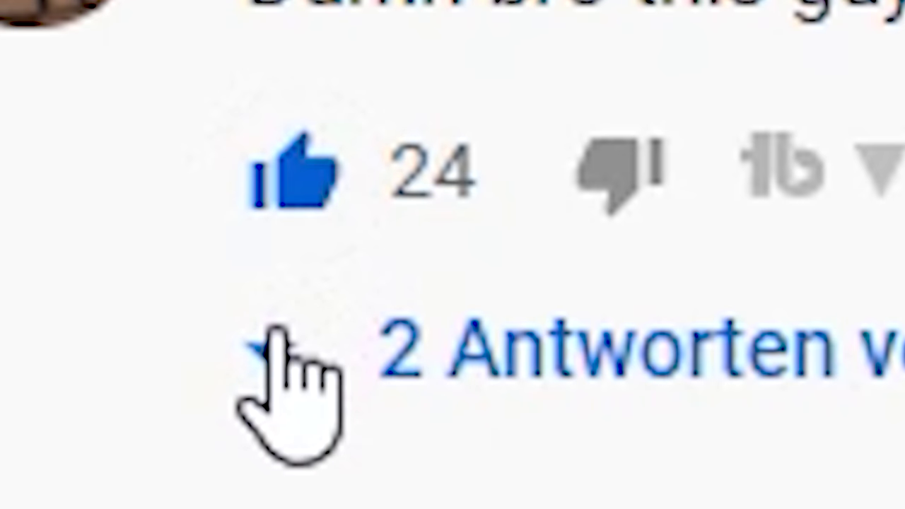